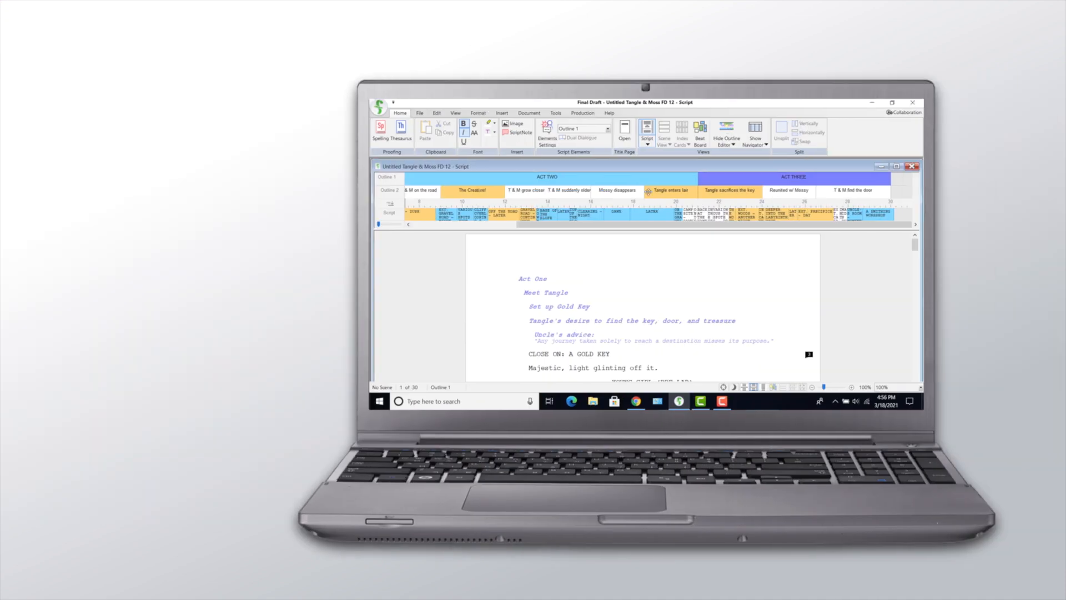
right_click(523, 192)
click(565, 217)
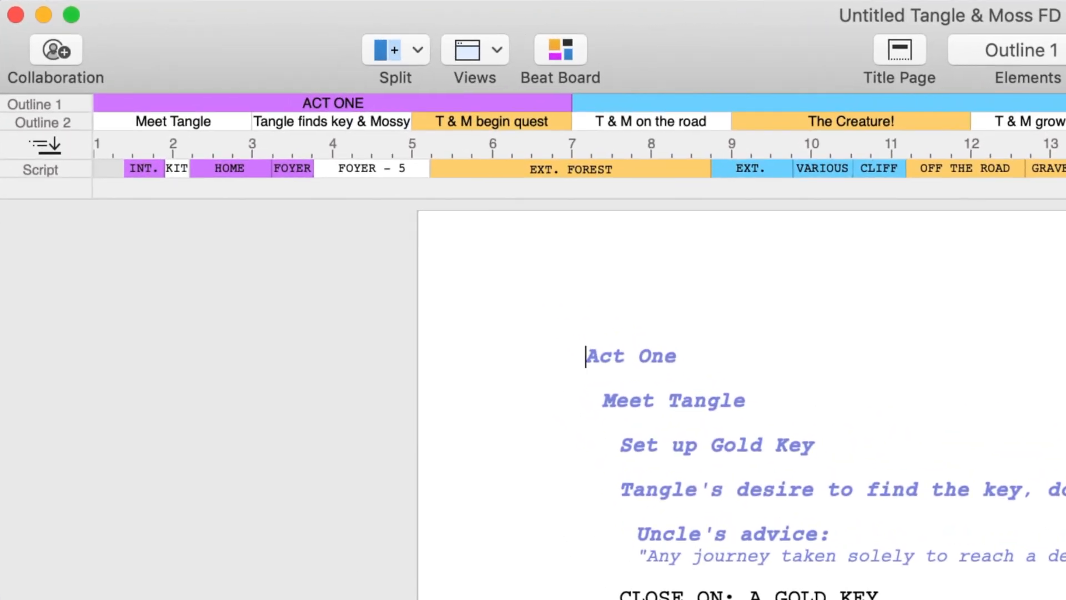
- Open the collaboration setup for hosting a session and enter the host's name
click(59, 45)
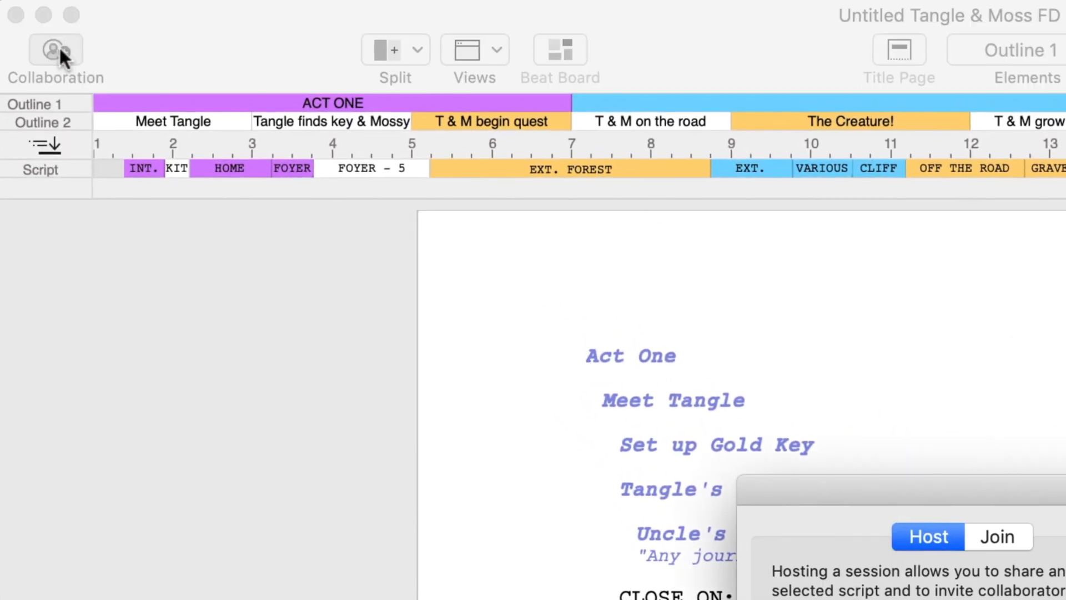
text(Brad)
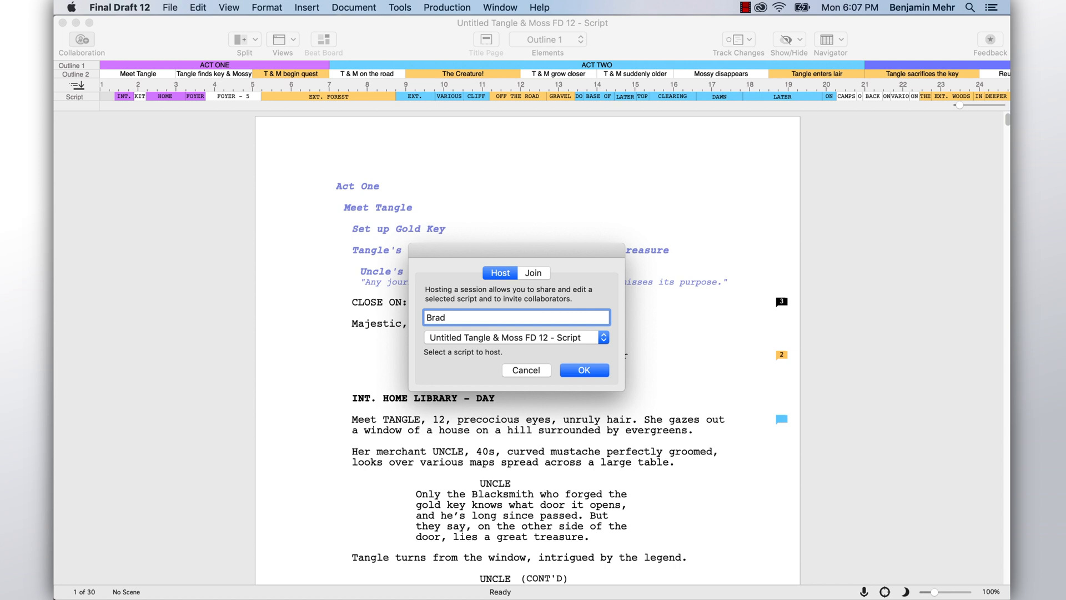
click(604, 337)
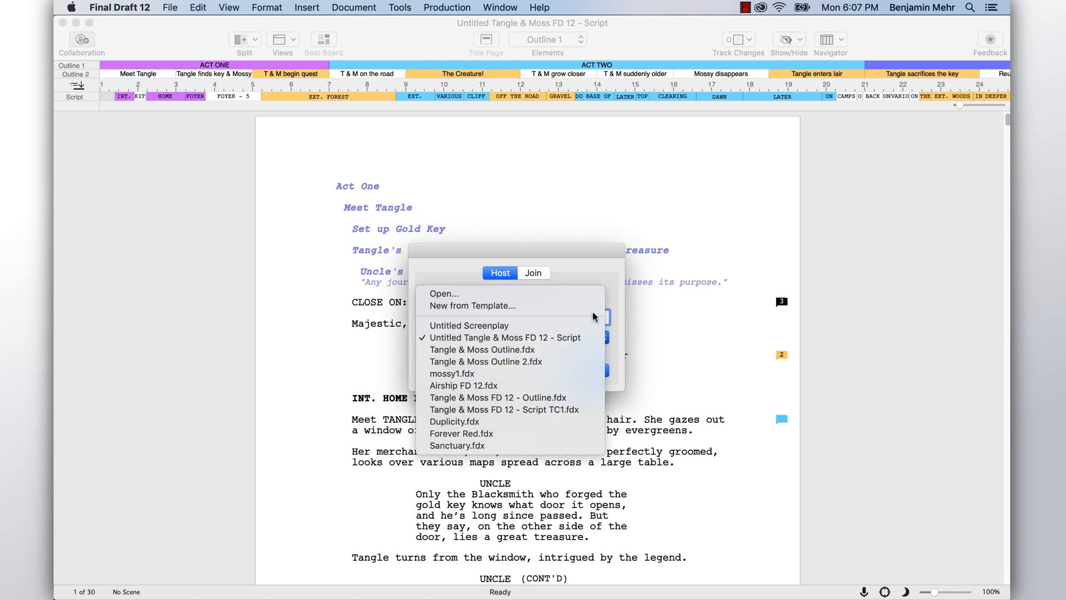
click(594, 314)
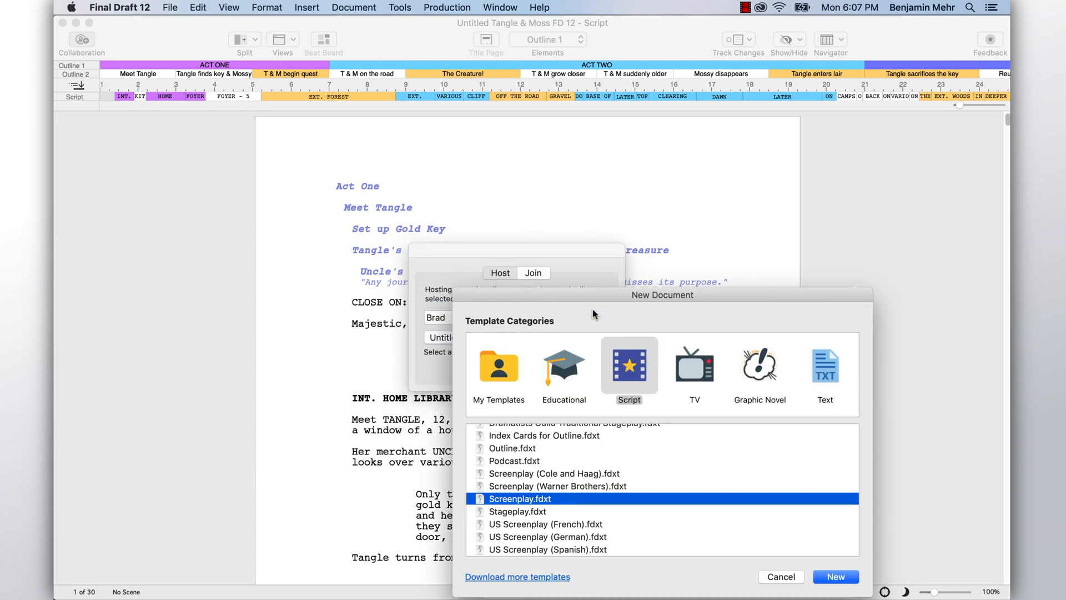
scroll(672, 496, up, 5)
scroll(672, 496, down, 5)
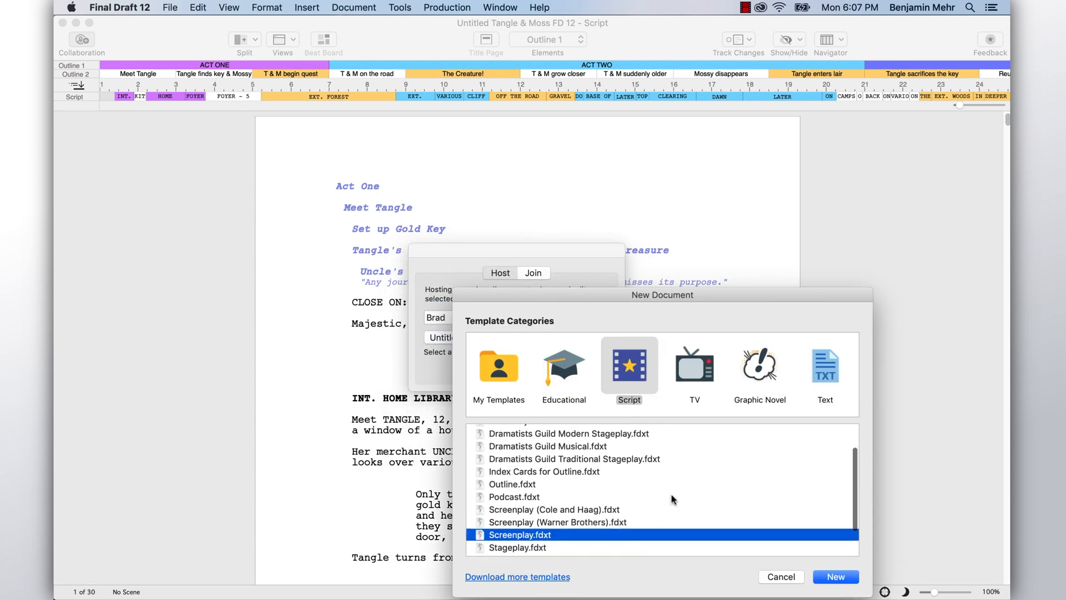
click(790, 575)
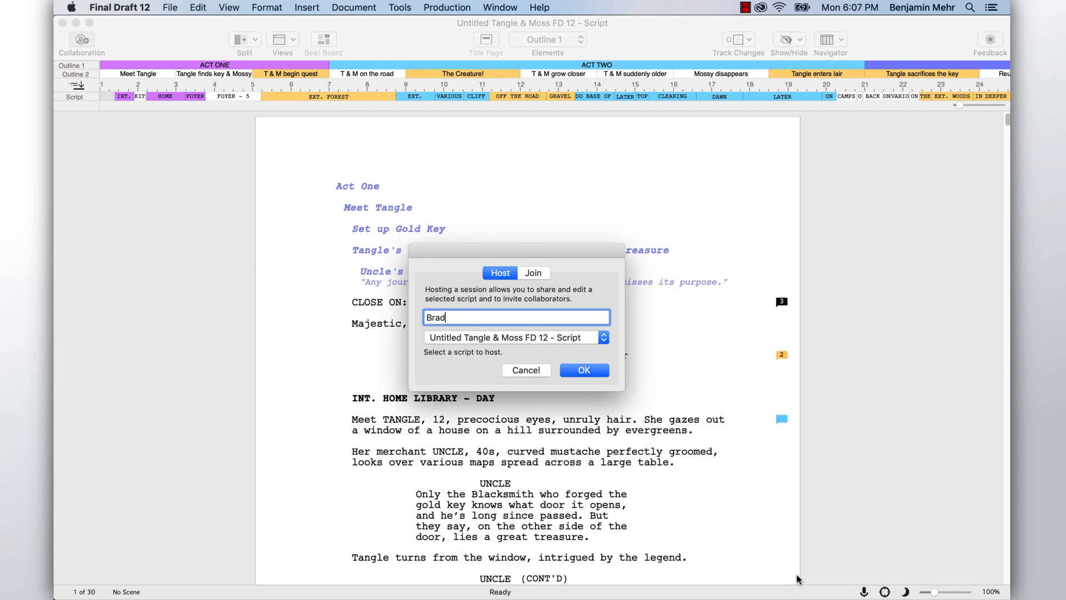
- Start hosting a collaboration session with the script "Untitled Tangle & Moss FD 12 - Script"
click(584, 371)
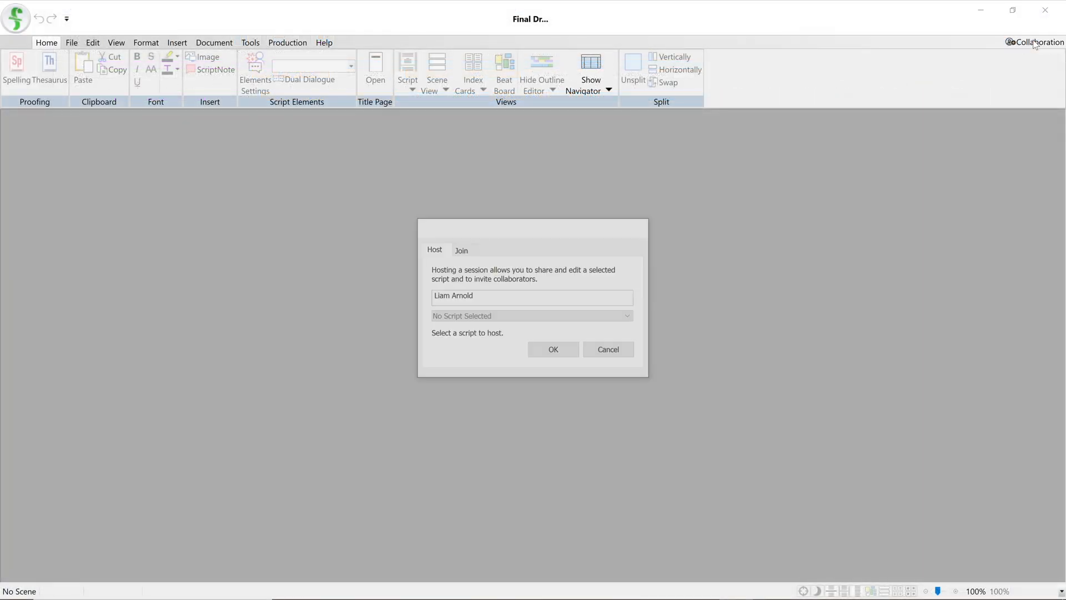
- On the guest computer, join the hosted collaboration session by entering its session ID
click(461, 250)
click(473, 318)
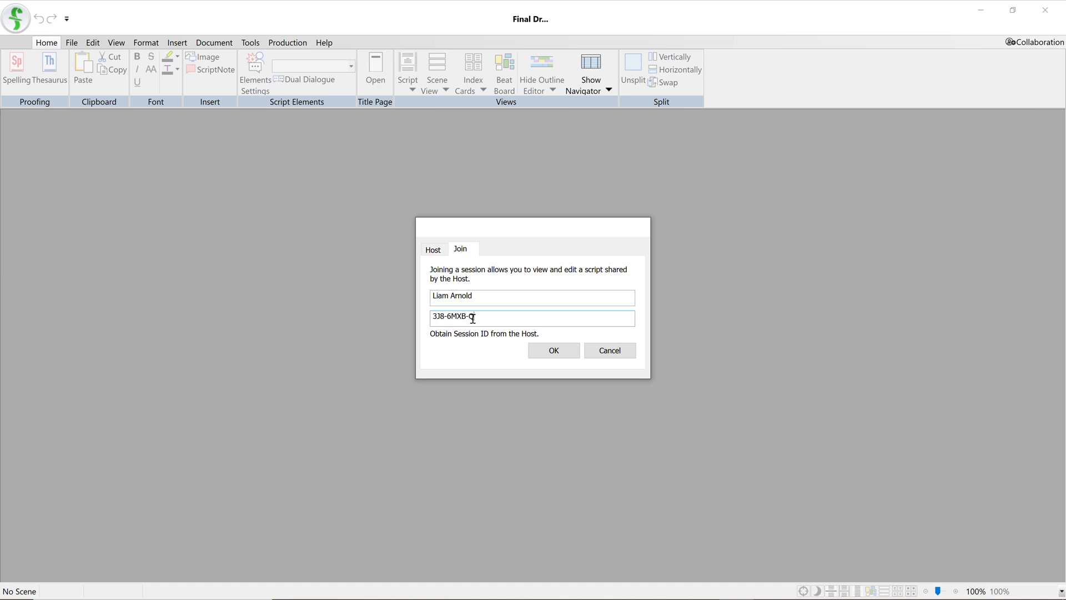
key(Return)
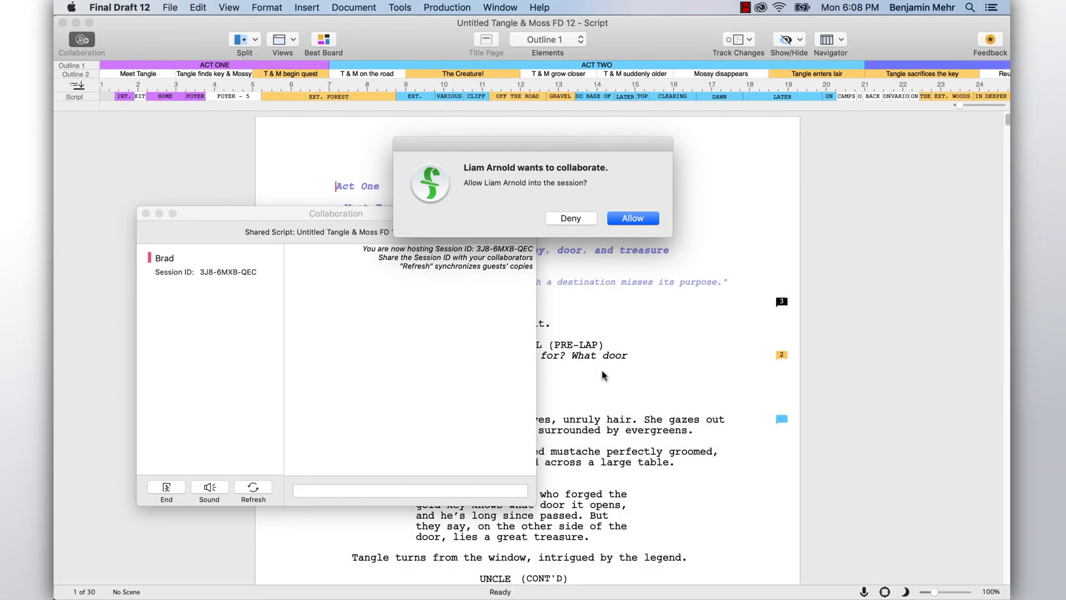
- On the host computer, allow the guest into the session and move the Collaboration window clear of the script text
click(652, 221)
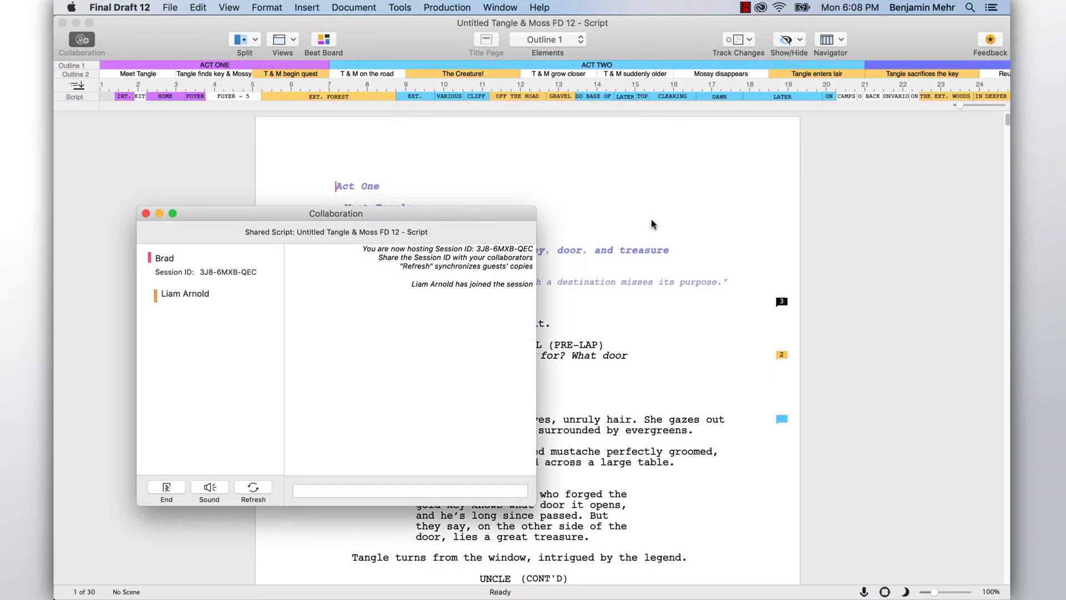
drag(489, 213, 975, 70)
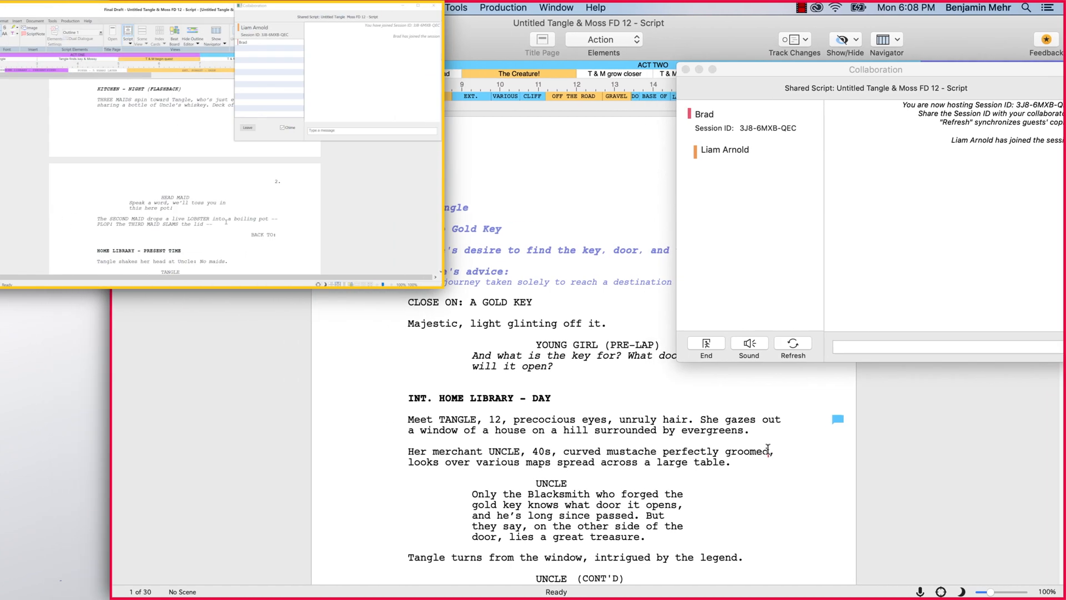
- Replace "curved mustache perfectly groomed" with "unruly yet majestic beard" in the Uncle's description
key(alt+BackSpace)
key(alt+BackSpace)
key(alt+BackSpace)
key(alt+BackSpace)
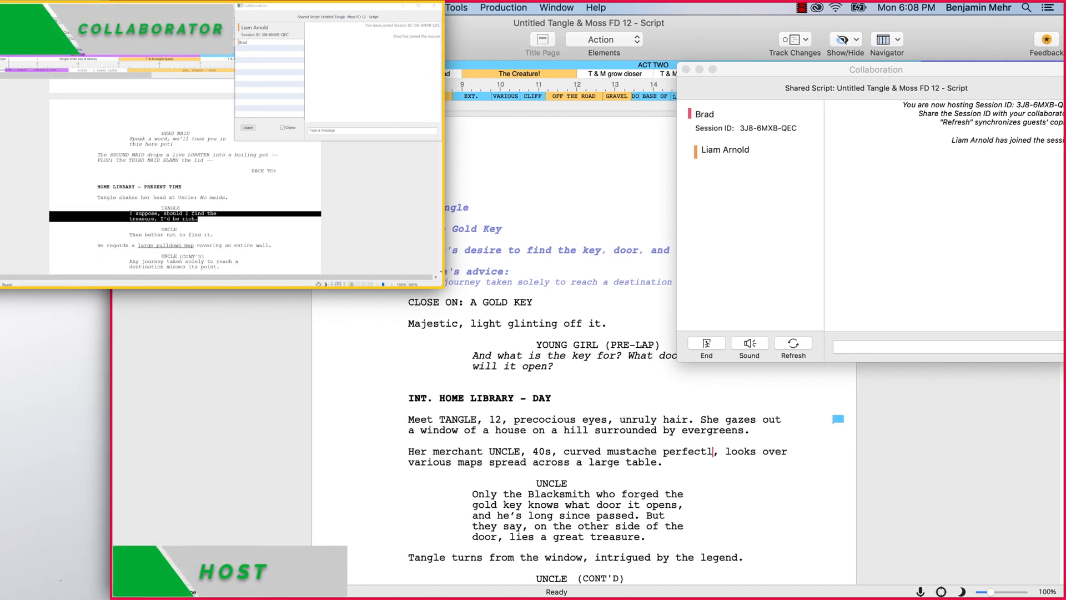
text(unruly yet majest)
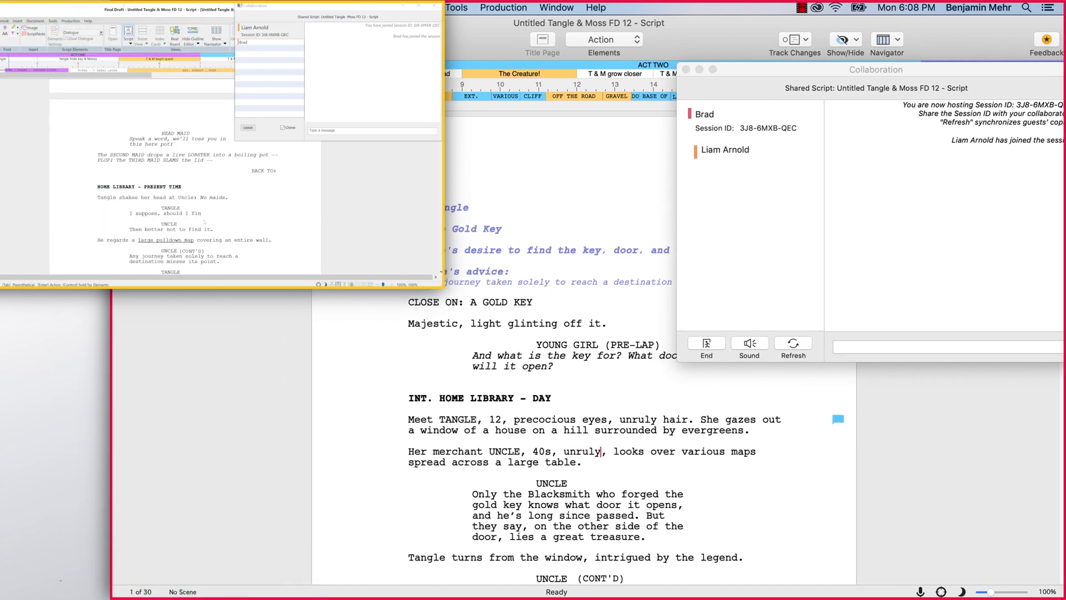
text(ic beard)
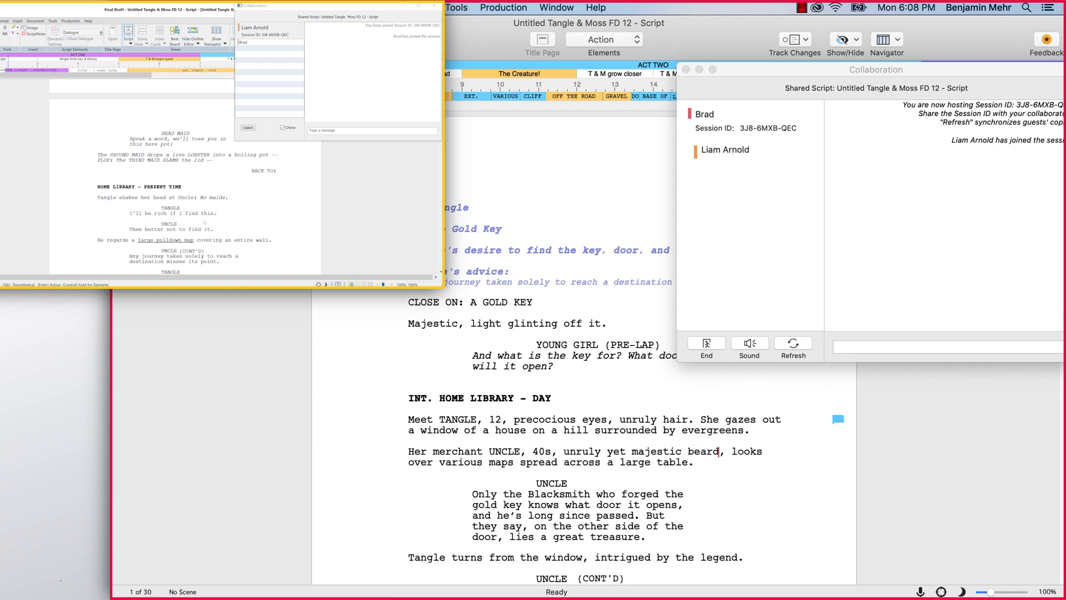
- Send "Should their Uncle have a mustache or beard?" in the host's chat and reply "Mustache" from the guest's chat
click(872, 346)
text(Should their Uncle have a mu)
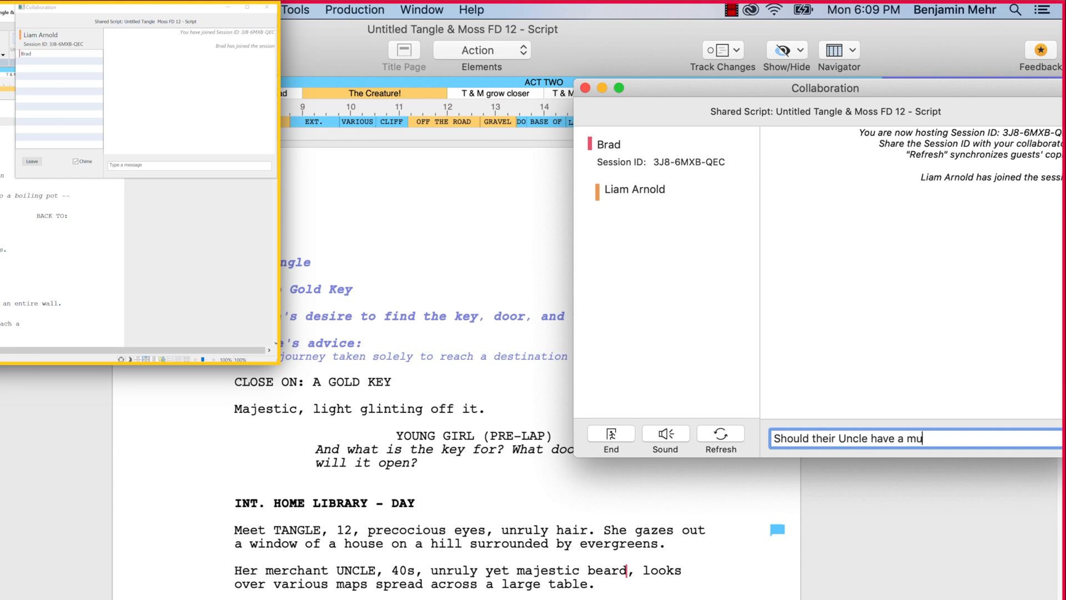
text(stache or beard?)
key(Return)
click(148, 167)
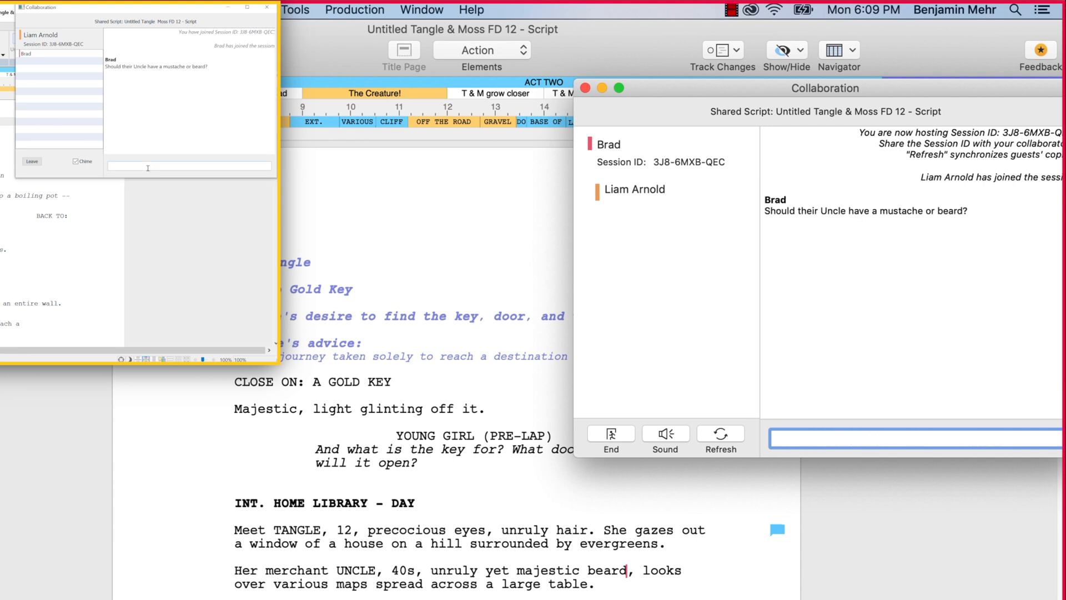
key(Return)
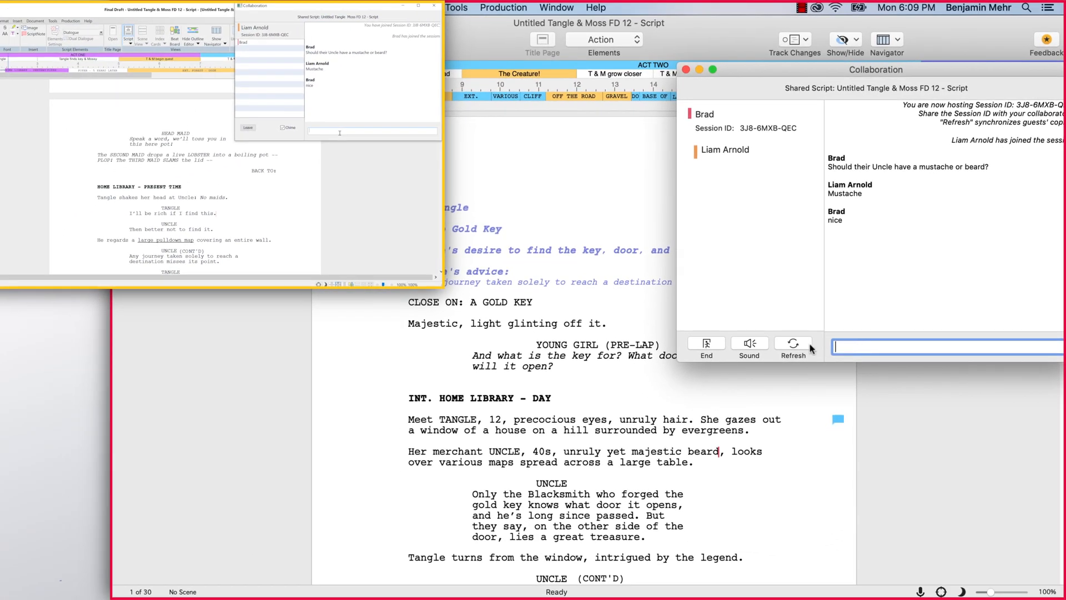
- Manually refresh the shared script to synchronize it for all collaborators
click(809, 347)
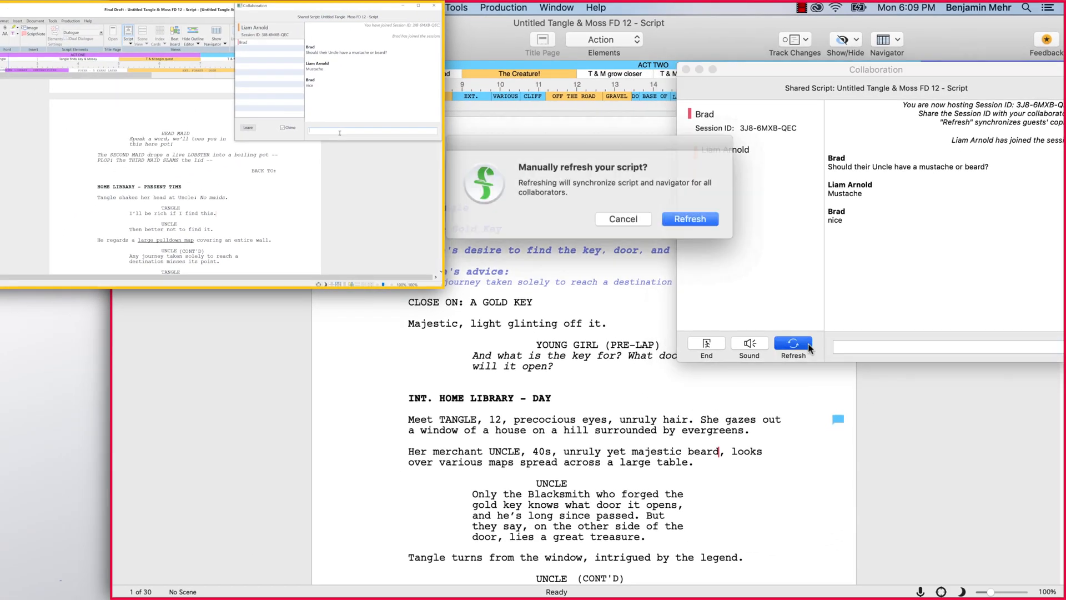
click(713, 218)
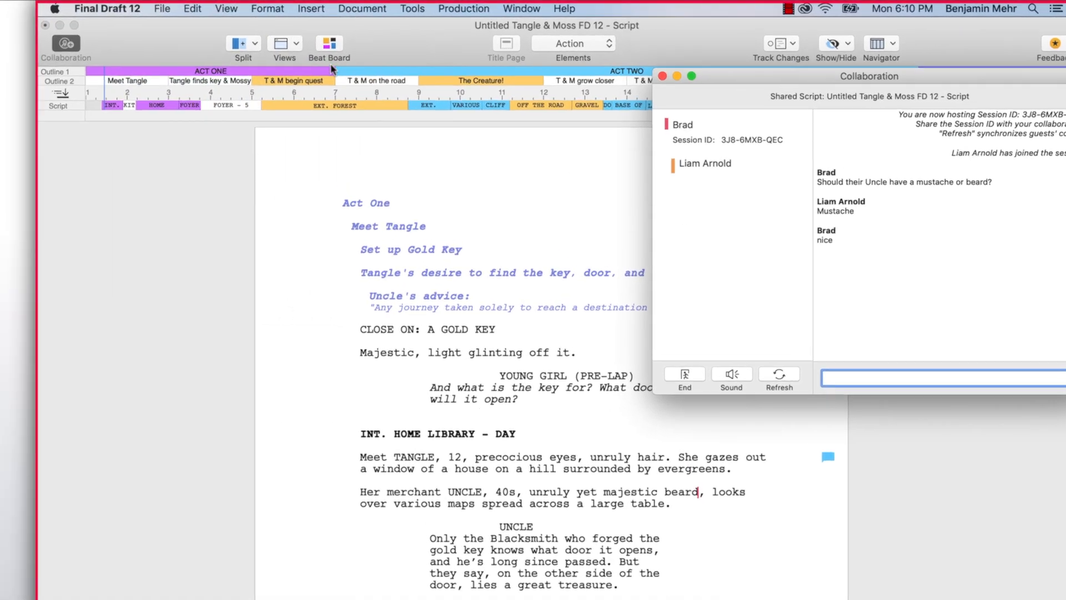
- Turn on change tracking for the shared script
click(199, 7)
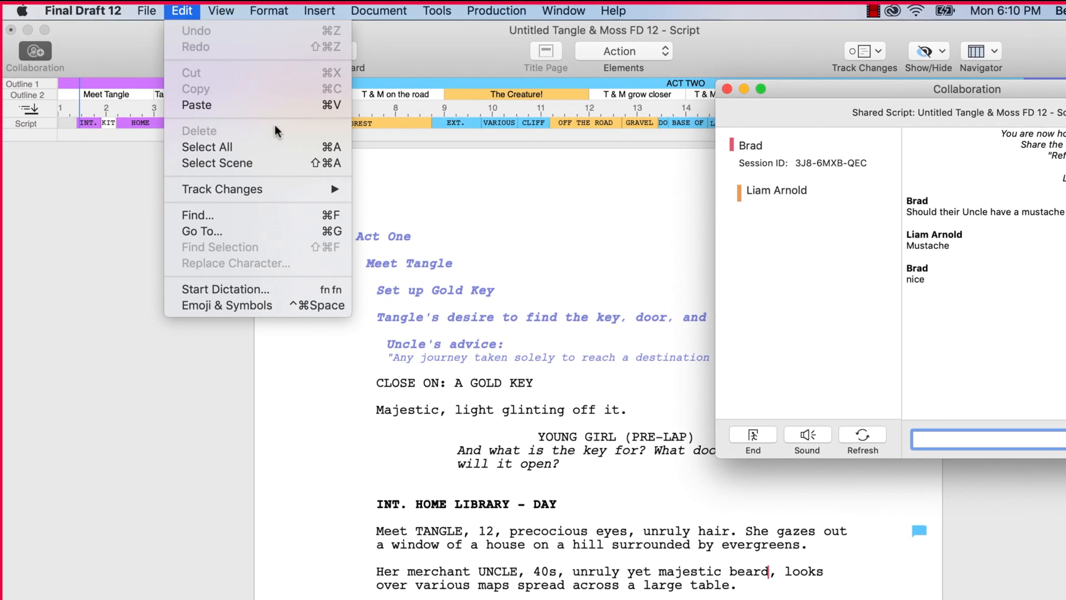
mouse_move(289, 186)
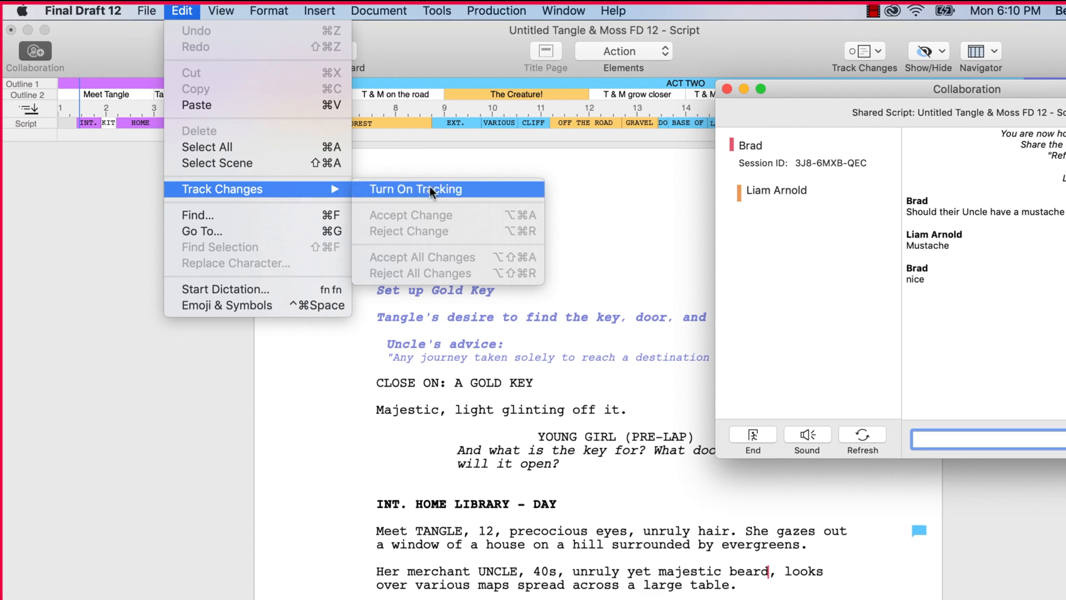
click(475, 186)
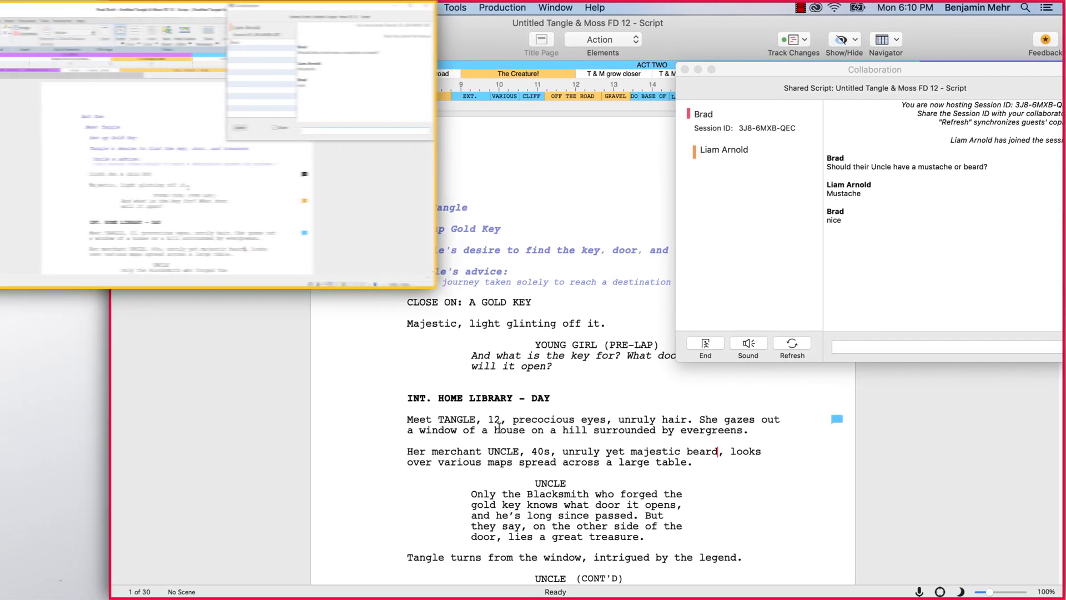
- Add "and other items" after "various maps" and replace "beard" with "mustache" in the Uncle's description
text(and other ite)
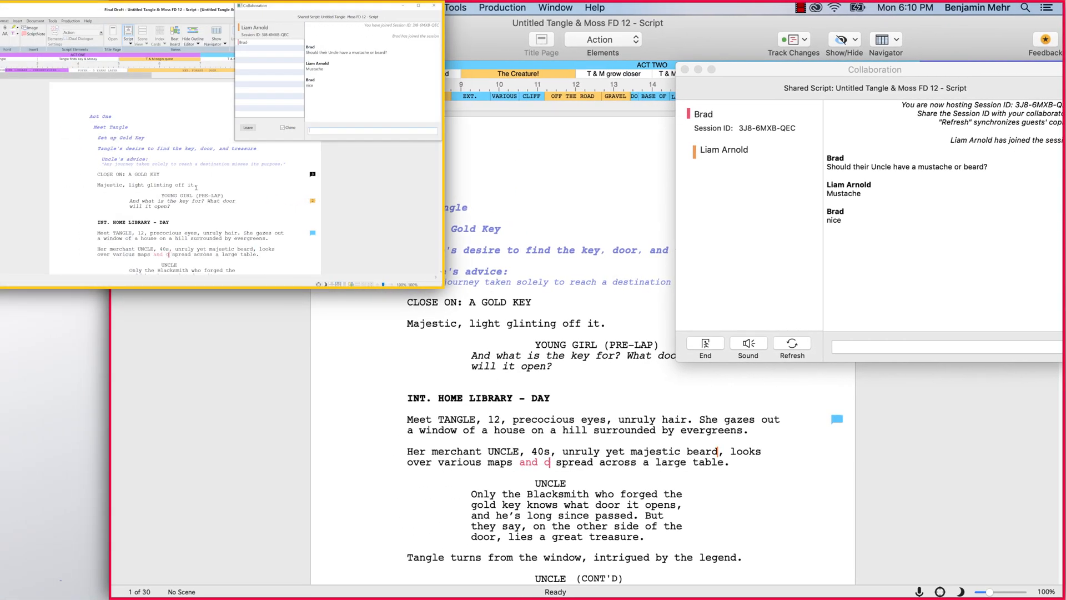
text(ms)
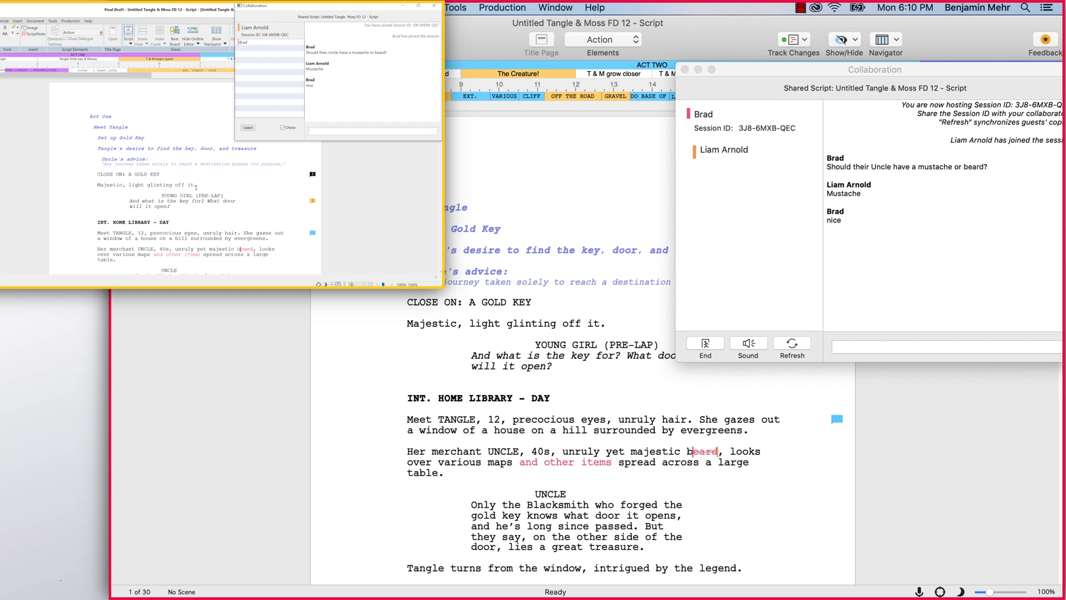
text(mustache)
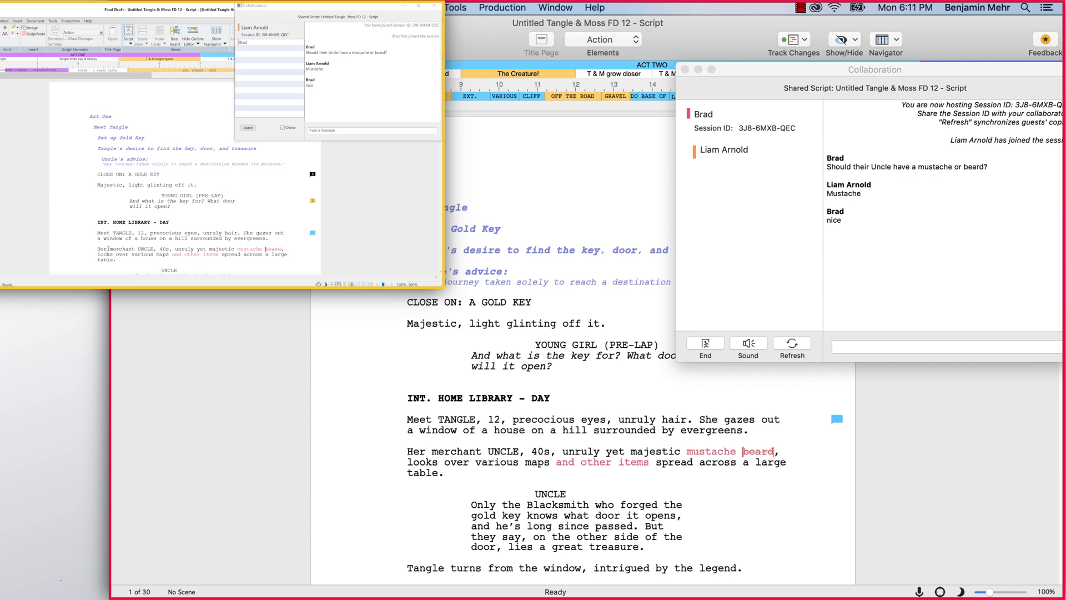
- From the guest's copy, insert "kind" before "merchant" in the Uncle's description
text( kind)
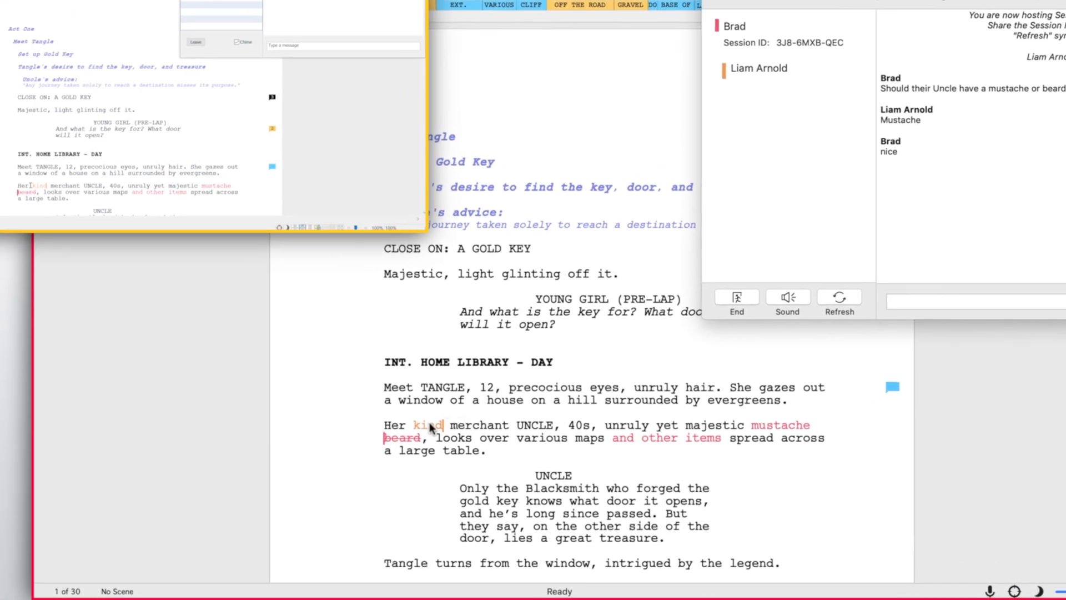
mouse_move(446, 452)
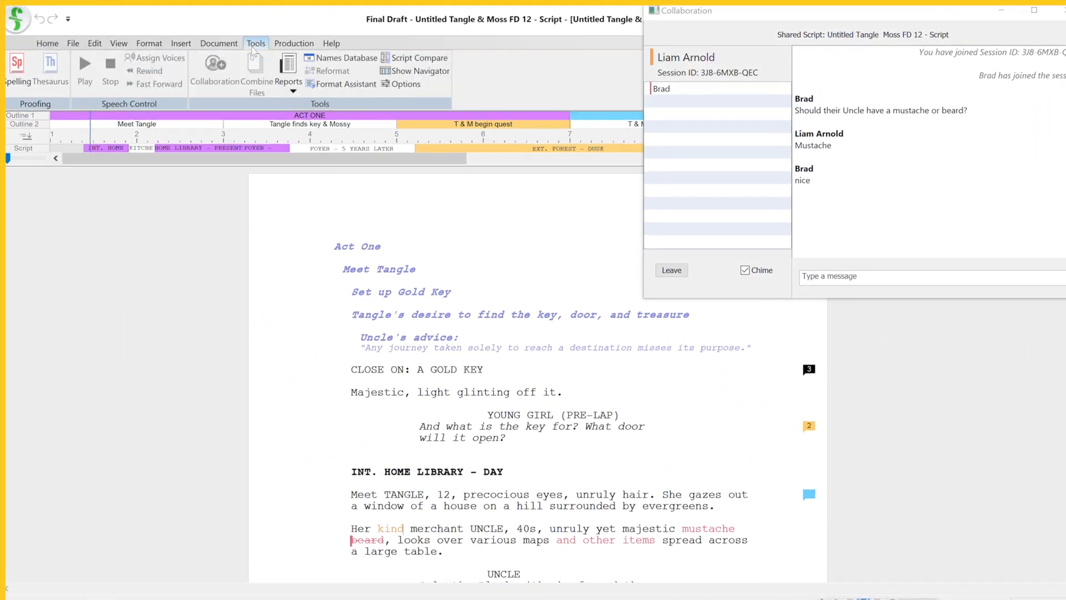
- On the guest computer, open the program options to examine the writer name and color used for tracked changes
click(234, 43)
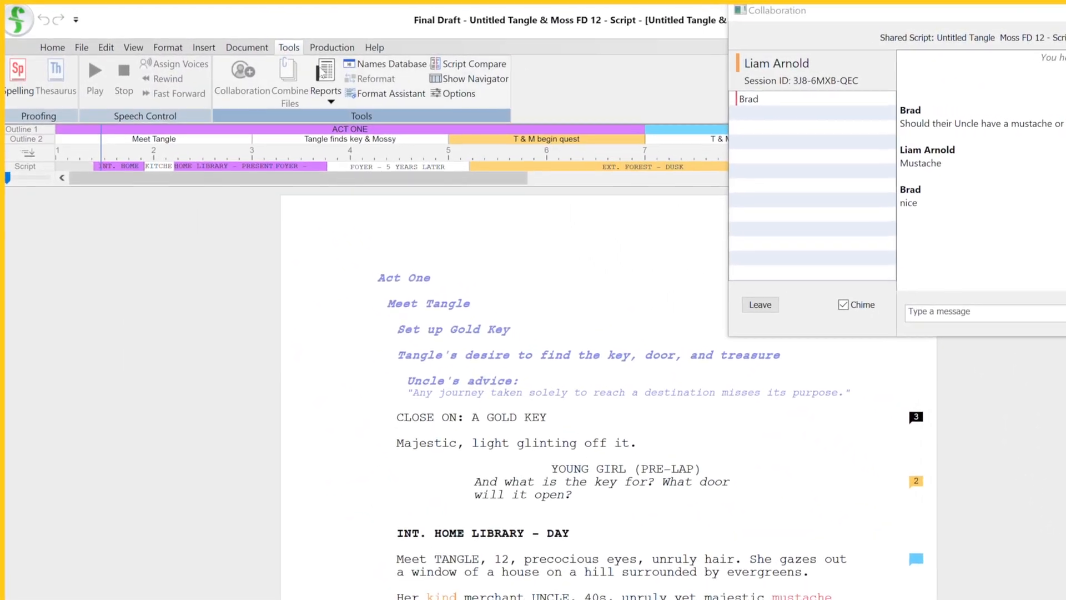
click(445, 96)
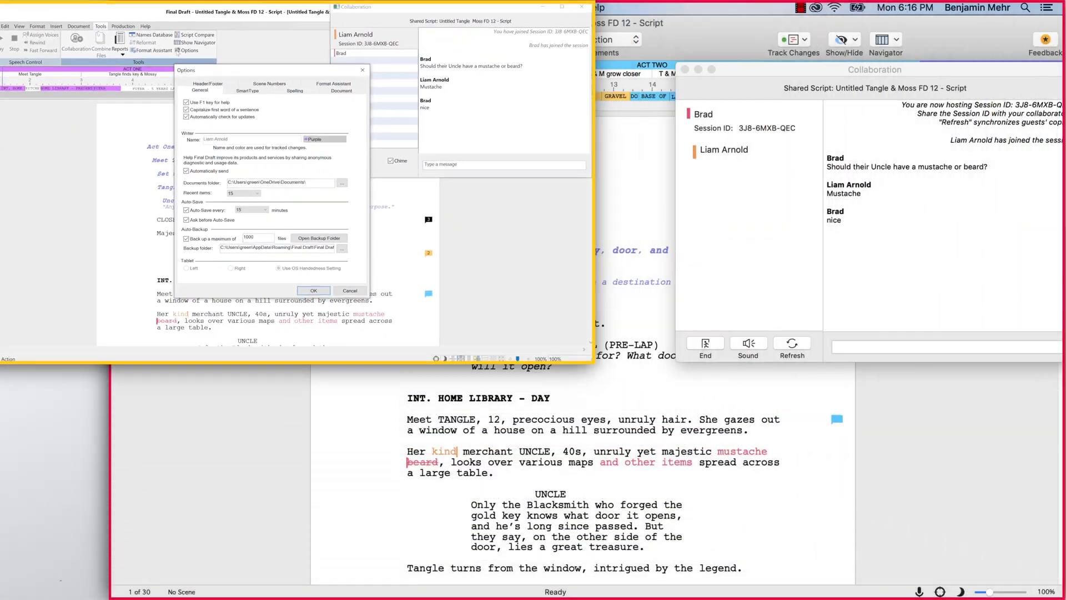
- On the host computer, add a ScriptNote to the Uncle's description titled "Facial Hair" with the text "Maybe they should be clean shaven?"
click(362, 8)
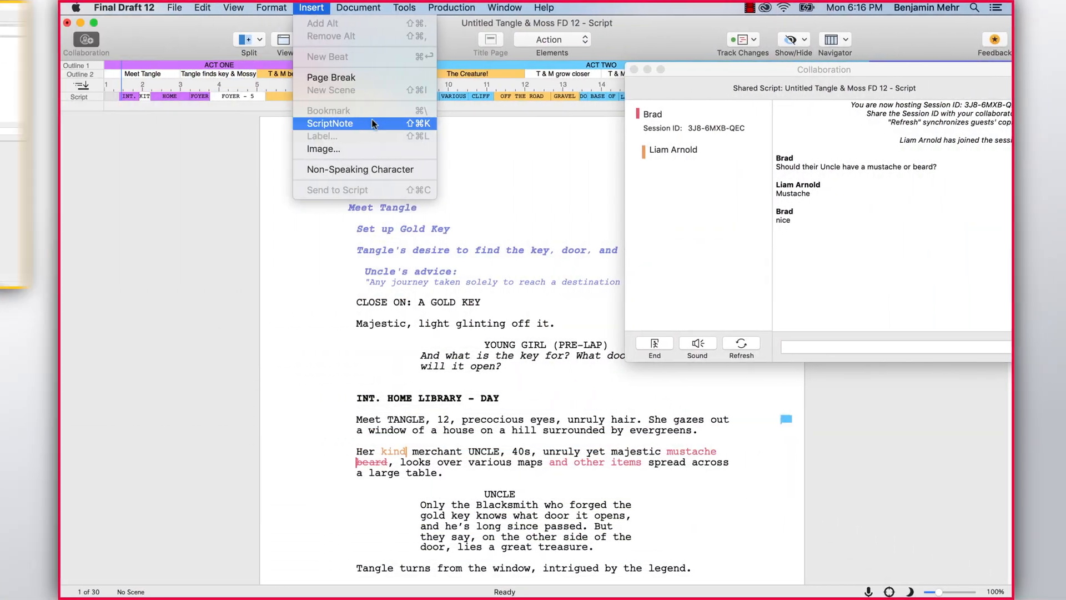
click(368, 123)
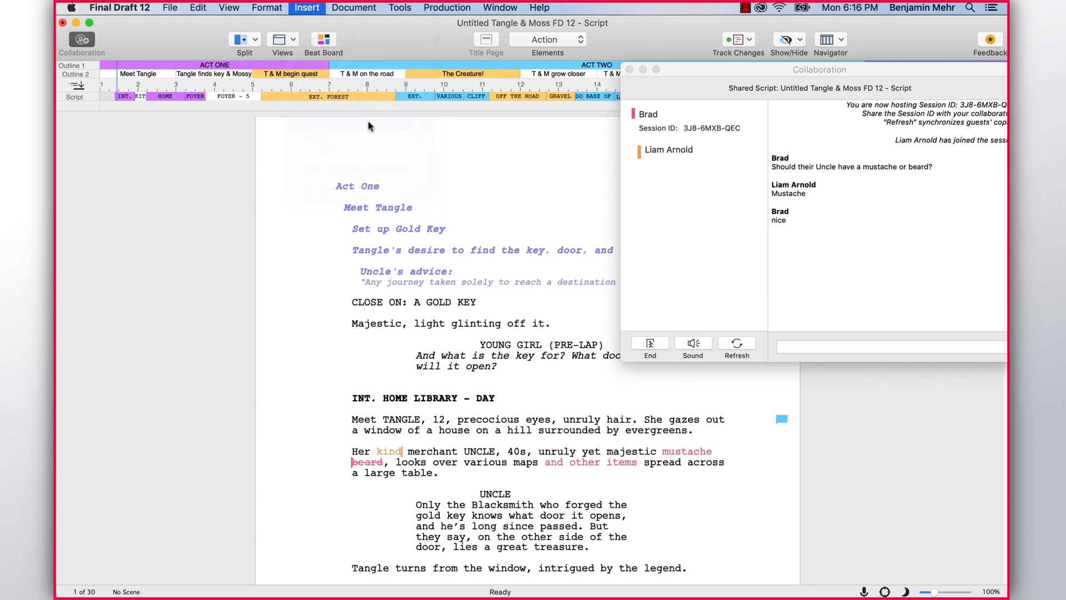
click(369, 123)
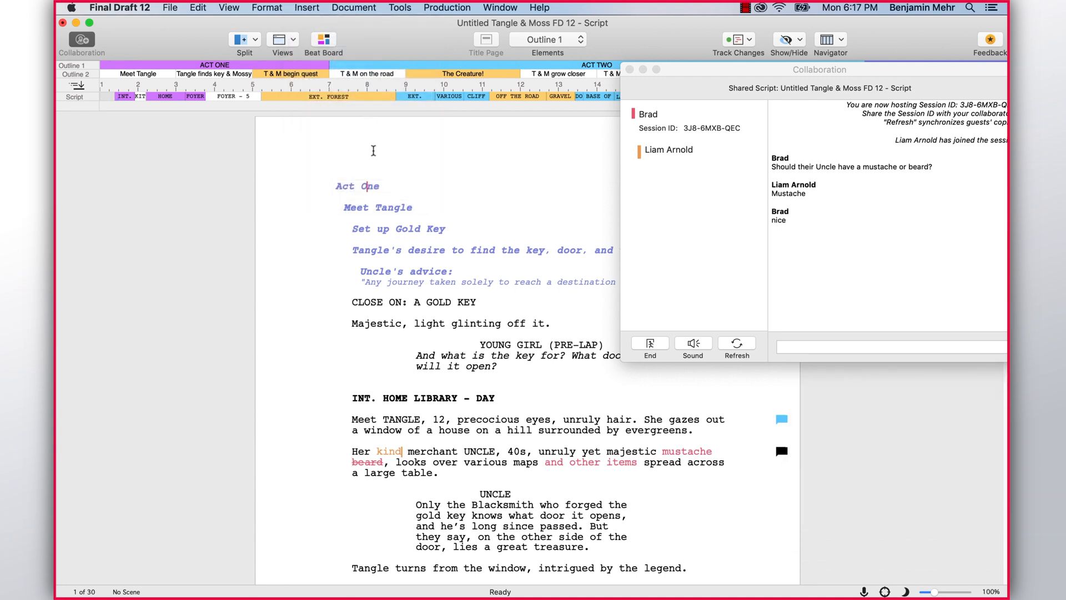
click(782, 448)
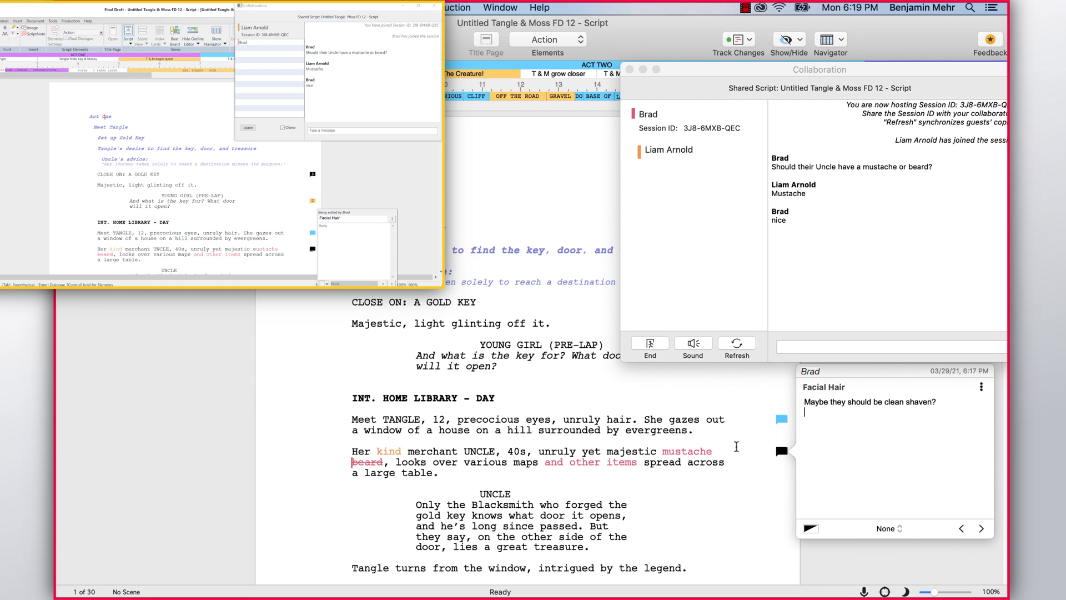
click(782, 451)
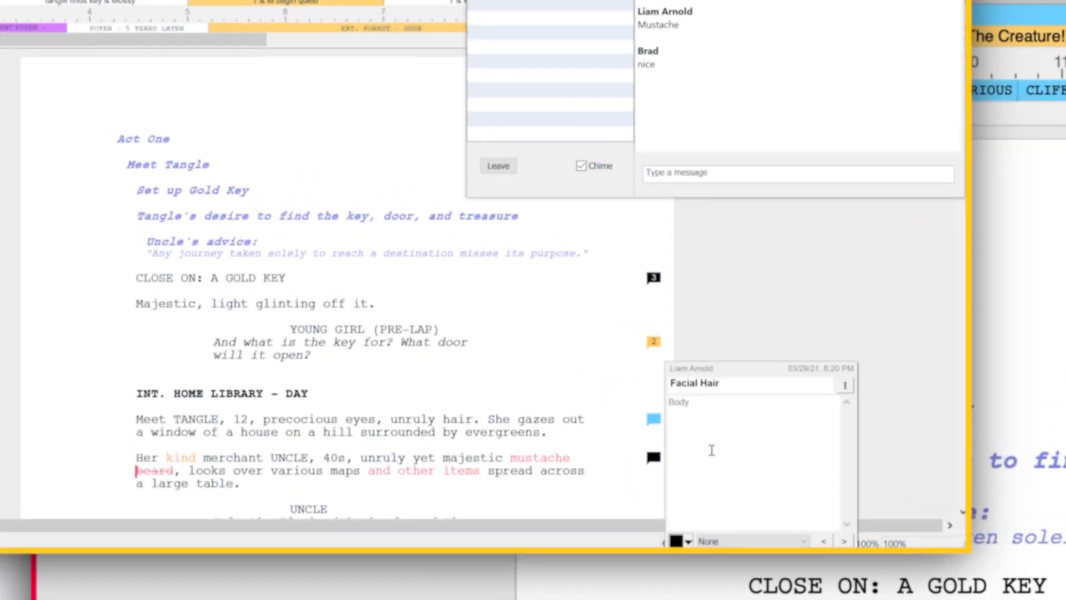
- On the guest computer, reply to the Facial Hair suggestion with text beginning "No I"
text(No I)
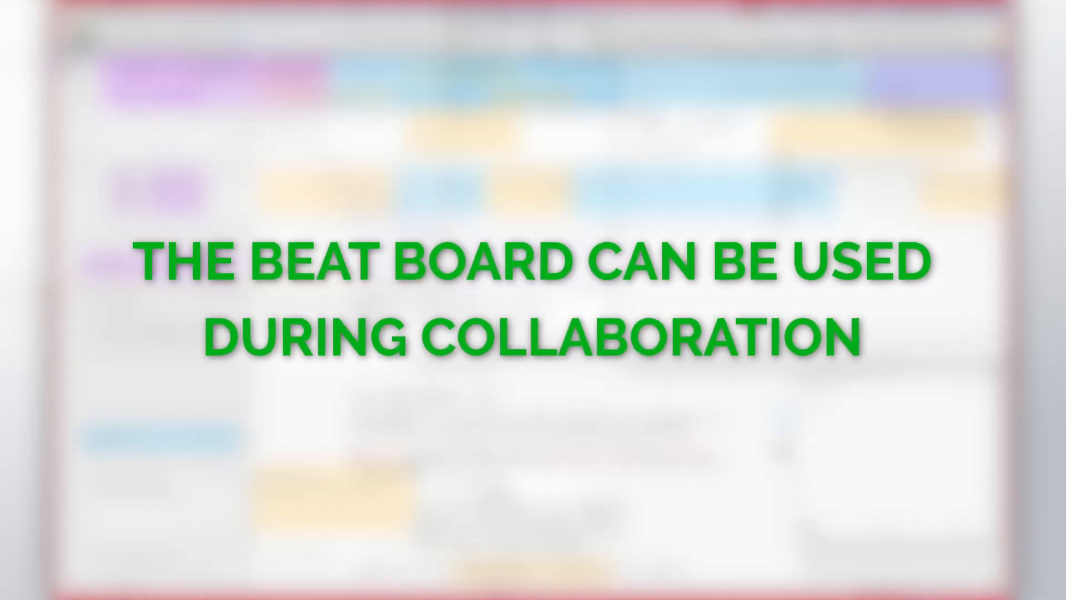
- Host a new collaboration session on the Untitled Tangle & Moss FD 12 script and join it from the guest computer
click(80, 39)
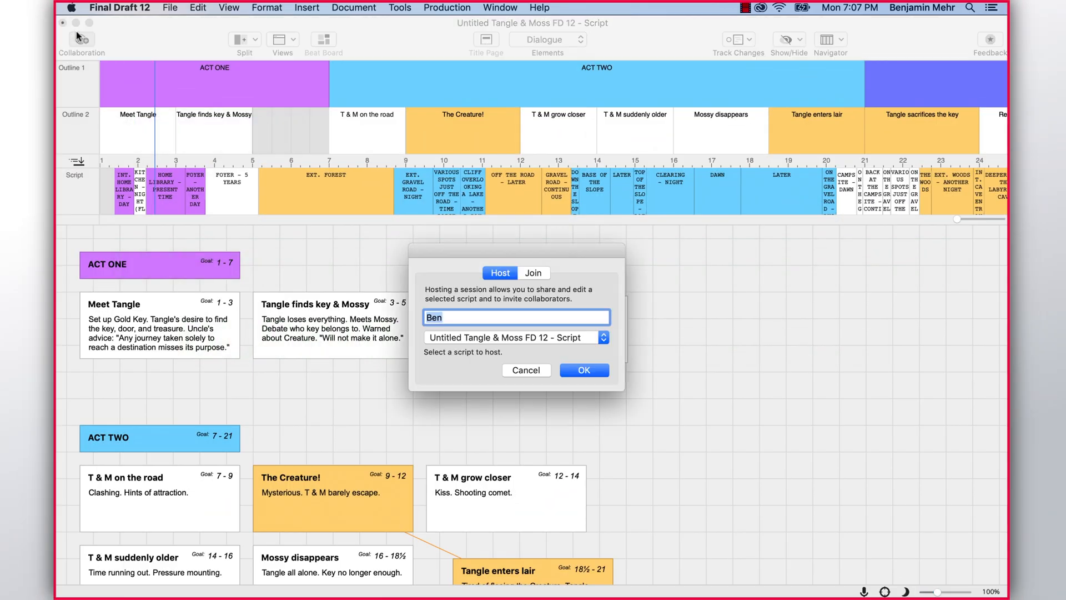
click(600, 371)
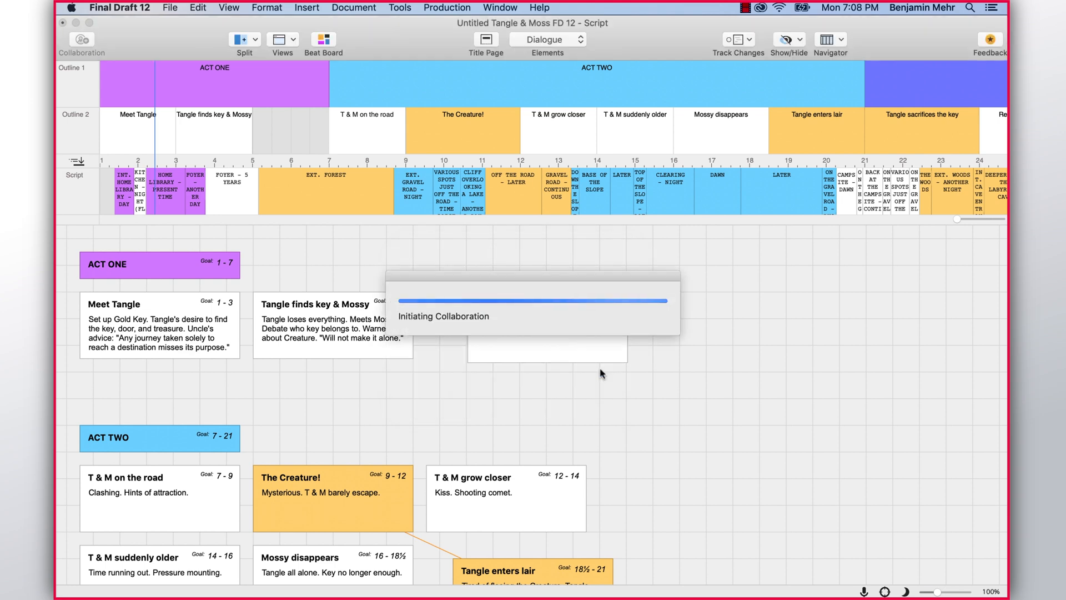
key(Return)
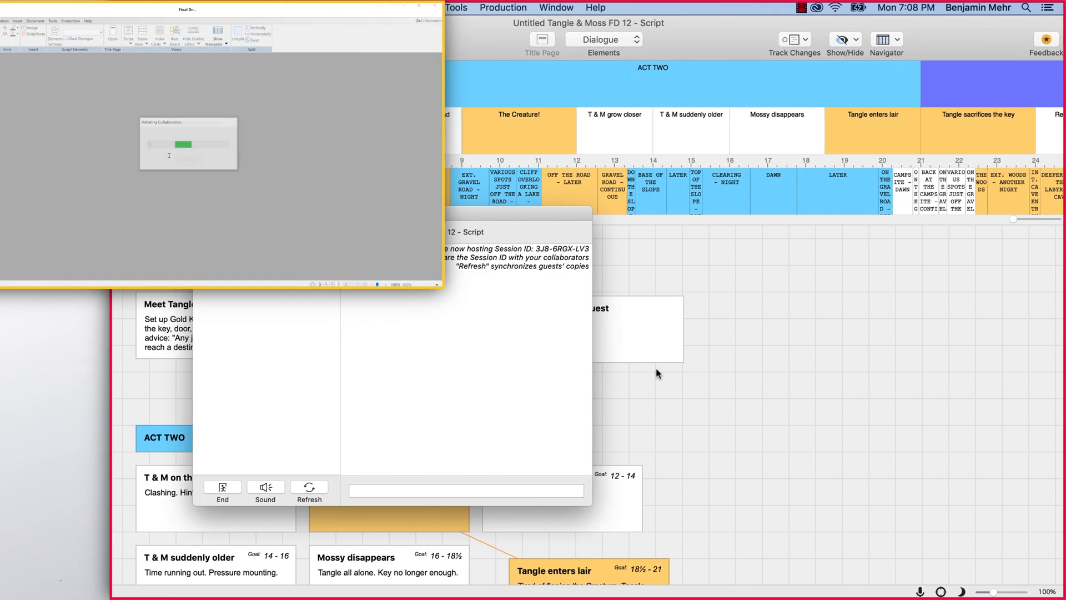
- Move the host's Collaboration window clear of the beats and shift the "T & M begin quest" beat slightly upward
click(701, 221)
drag(513, 213, 993, 224)
drag(639, 321, 612, 293)
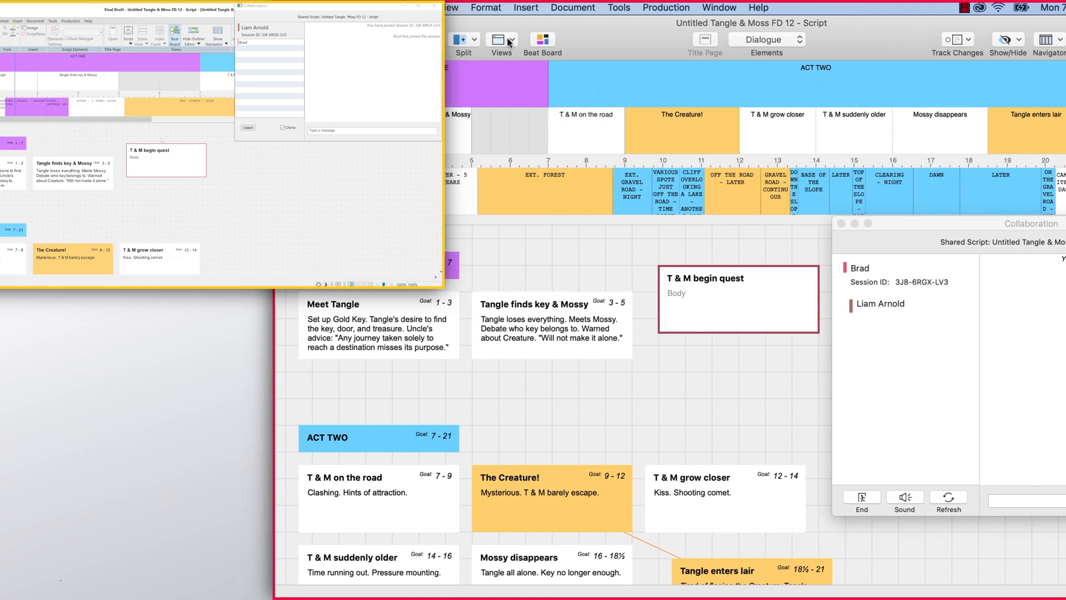
- On the host computer, switch the shared script to Page View and back to the Beat Board
click(509, 43)
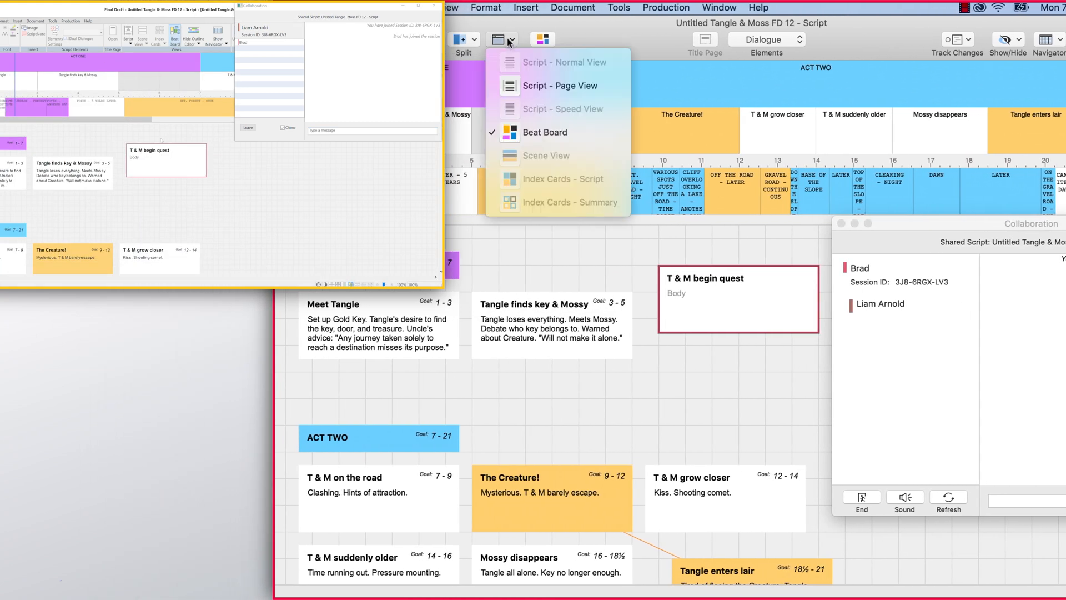
click(610, 86)
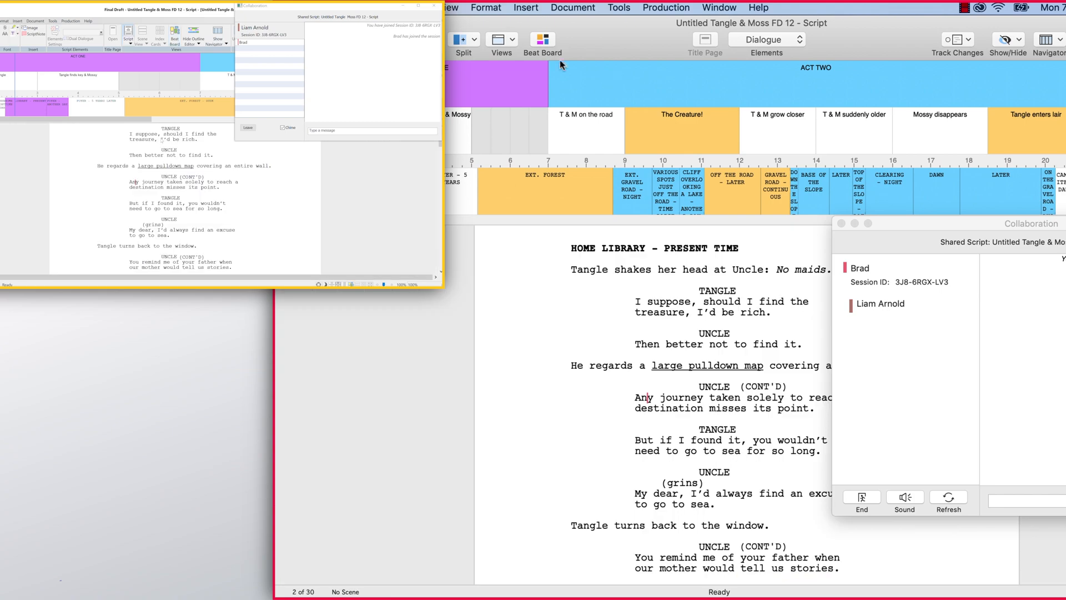
click(543, 41)
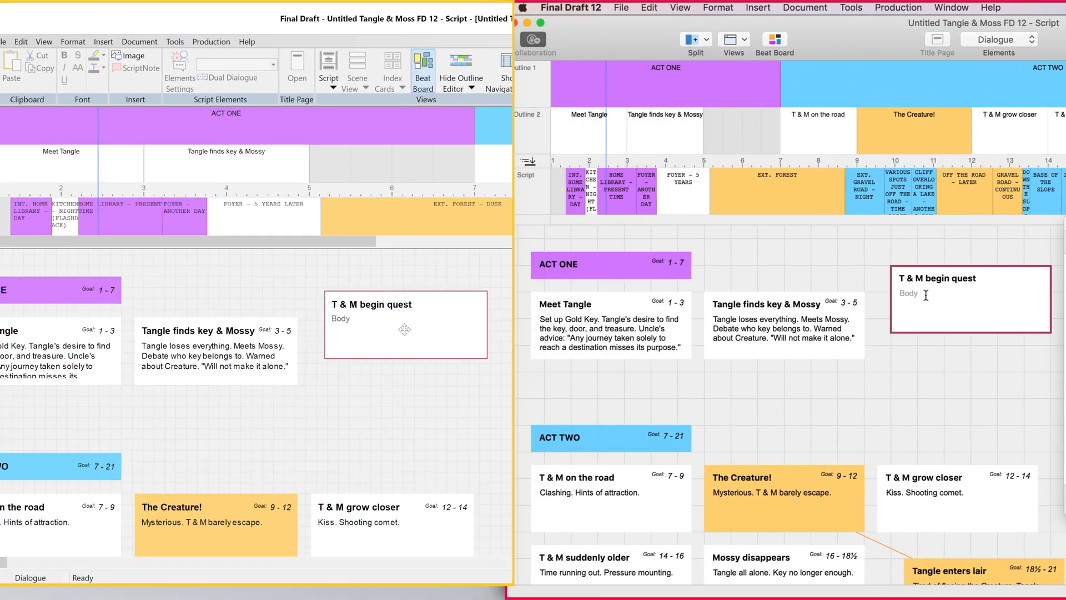
- Write "Told to find the Old Man. He'll know where the door is." in the "T & M begin quest" beat and reposition it and its neighbor
click(694, 295)
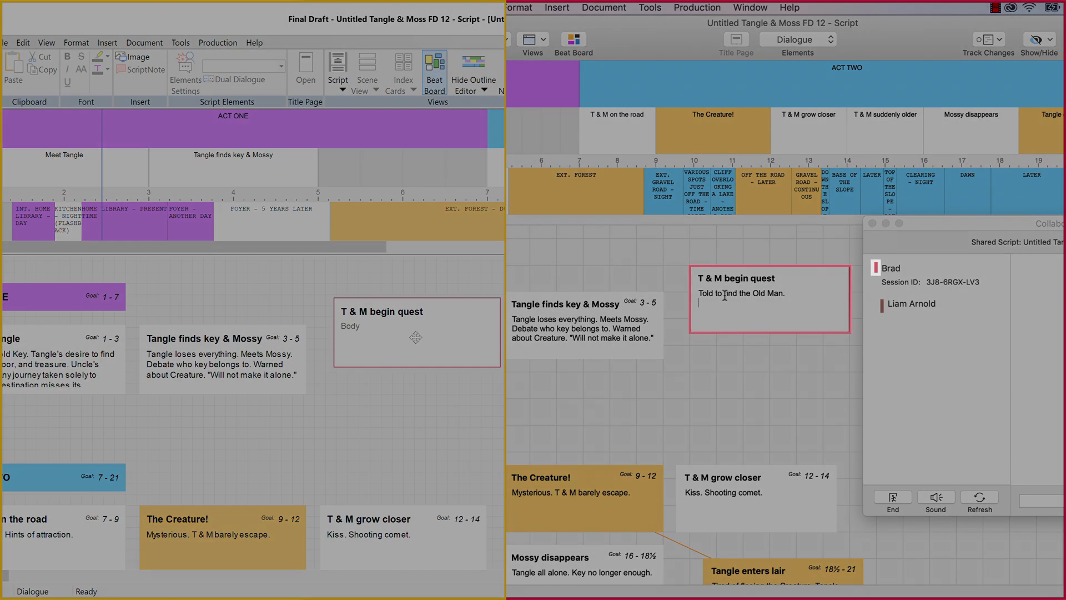
key(Return)
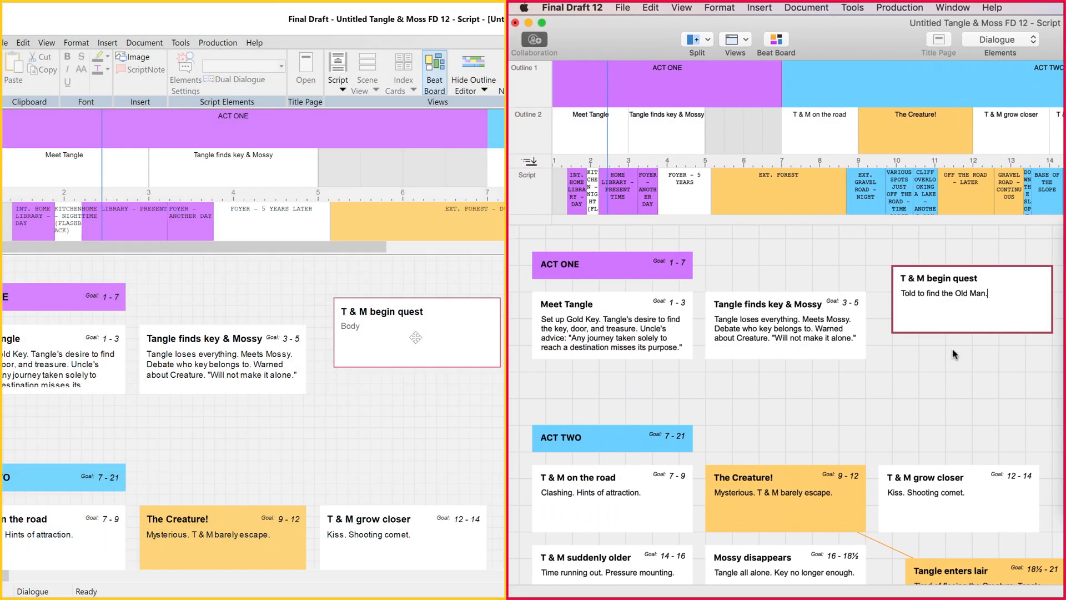
drag(982, 317, 814, 418)
mouse_move(811, 329)
mouse_down()
mouse_move(975, 324)
mouse_move(809, 315)
mouse_up()
drag(823, 396, 978, 357)
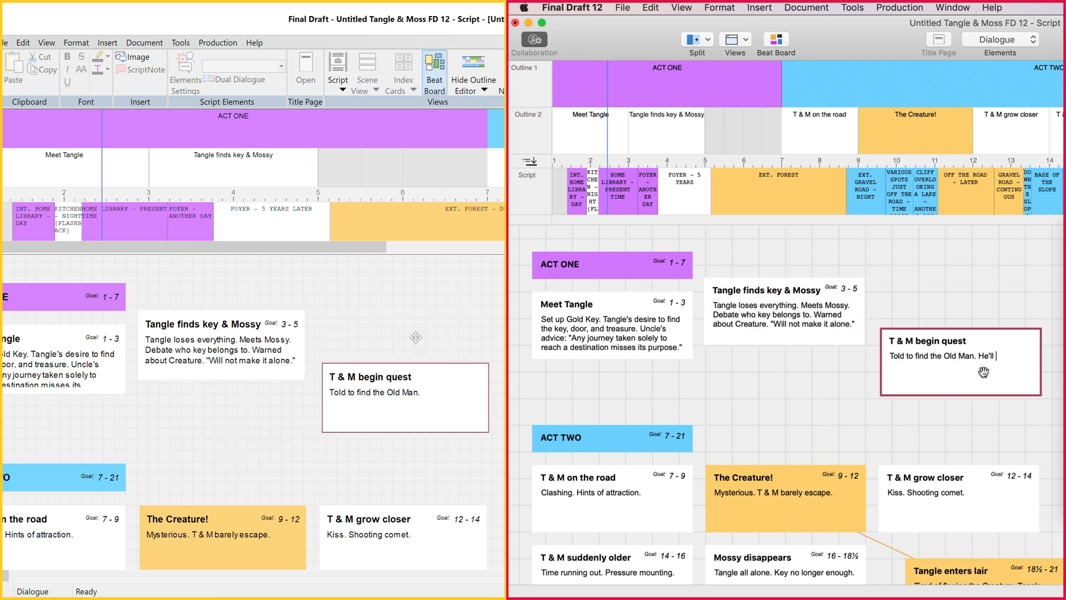
- Give the "T & M begin quest" beat a custom color sampled from "The Creature!" beat
right_click(992, 318)
click(1027, 310)
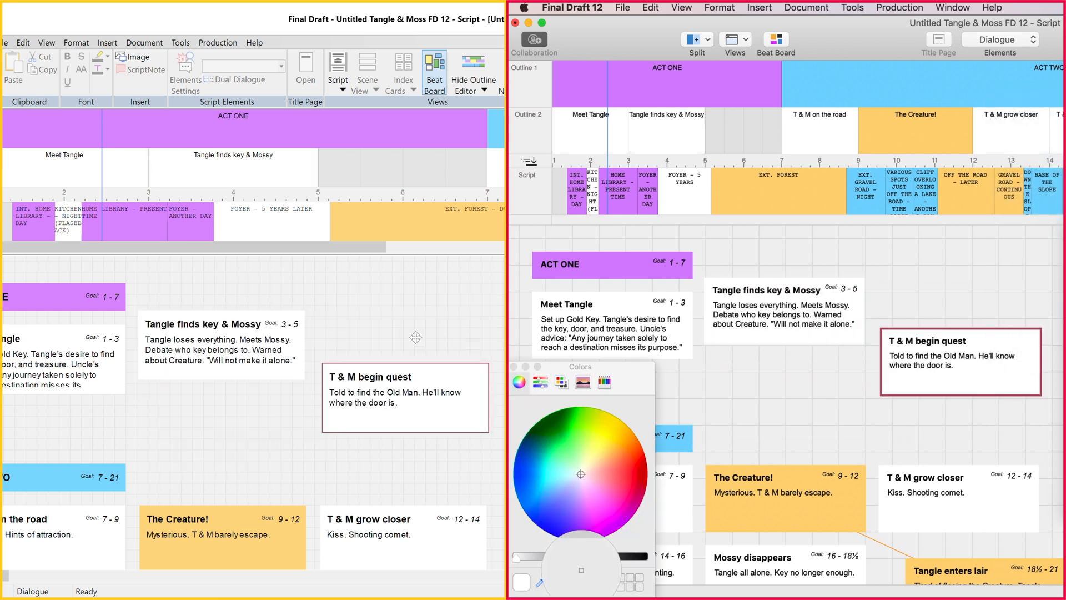
click(782, 513)
click(514, 367)
- Connect the "T & M begin quest" beat to "The Creature!" beat with a flow line and make it slightly smaller
drag(956, 367, 791, 510)
mouse_move(1038, 392)
mouse_down()
mouse_move(1040, 419)
mouse_move(1032, 388)
mouse_up()
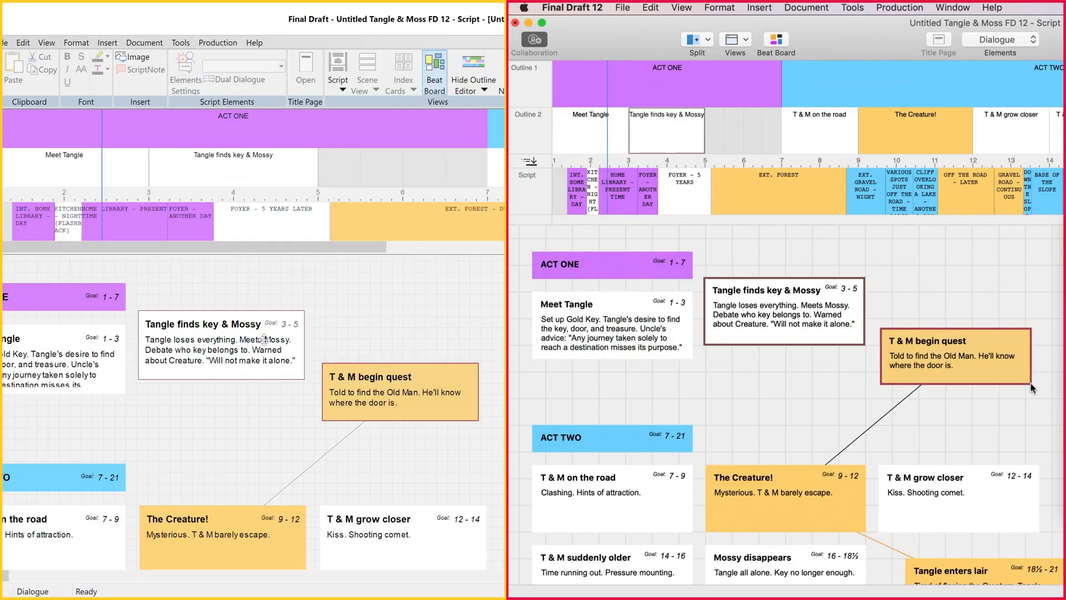
- Add the "T & M begin quest" beat to Outline 2 at page 5, directly after "Tangle finds key & Mossy"
drag(940, 335, 760, 143)
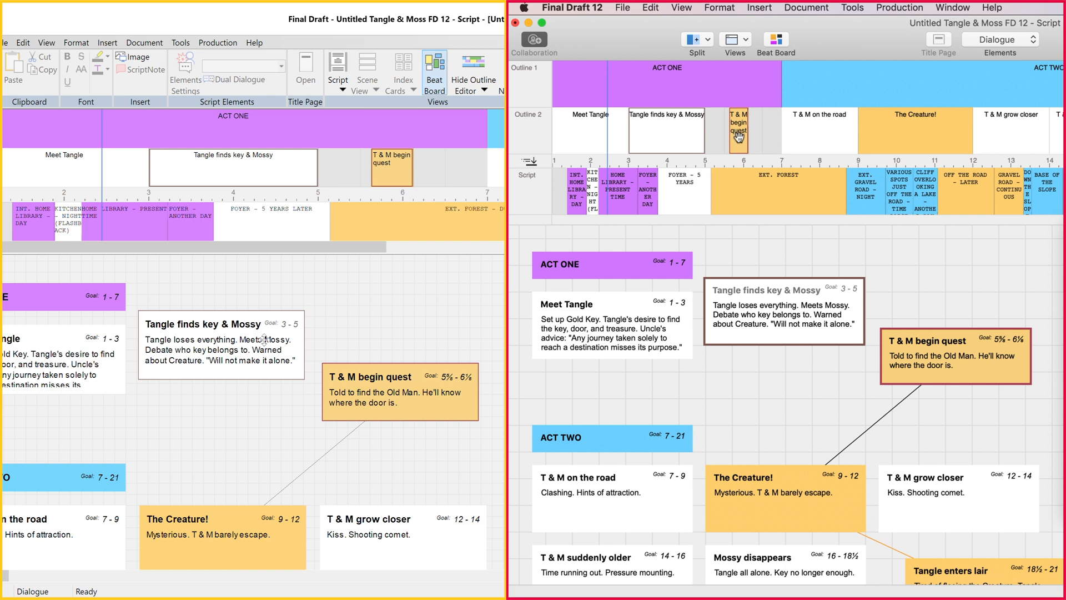
drag(717, 135, 710, 135)
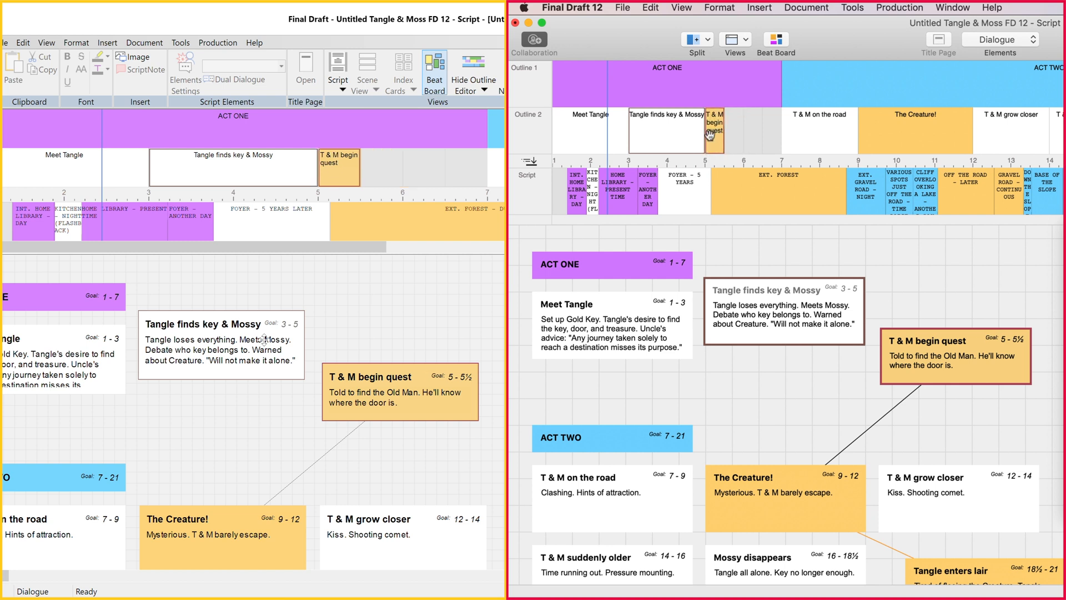
click(744, 135)
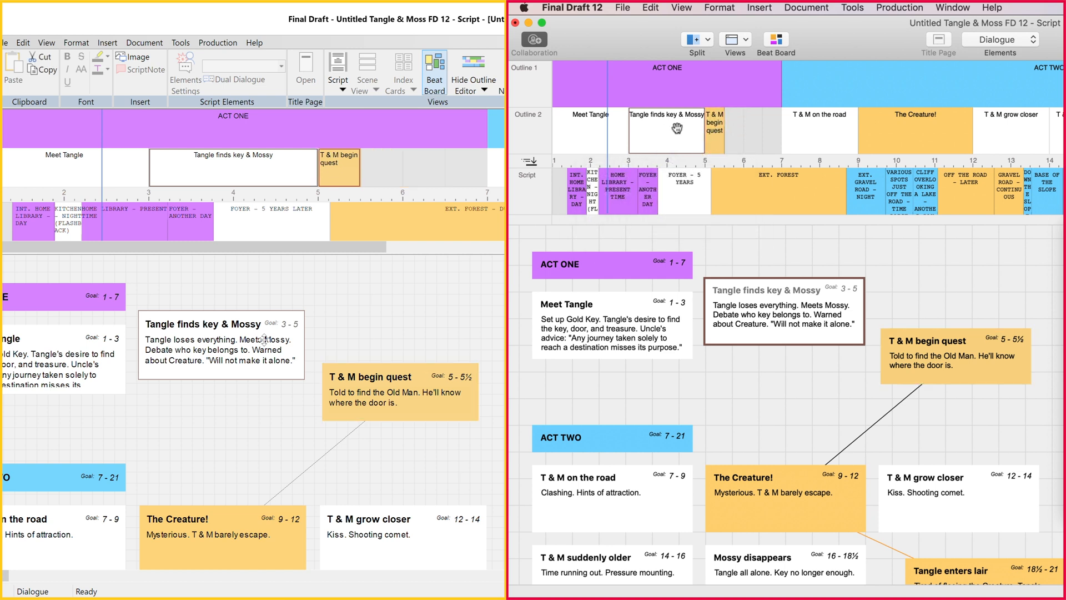
- Reorder Outline 2 so "T & M begin quest" precedes "Tangle finds key & Mossy", resizing both to fill pages 3 to 7
mouse_move(716, 139)
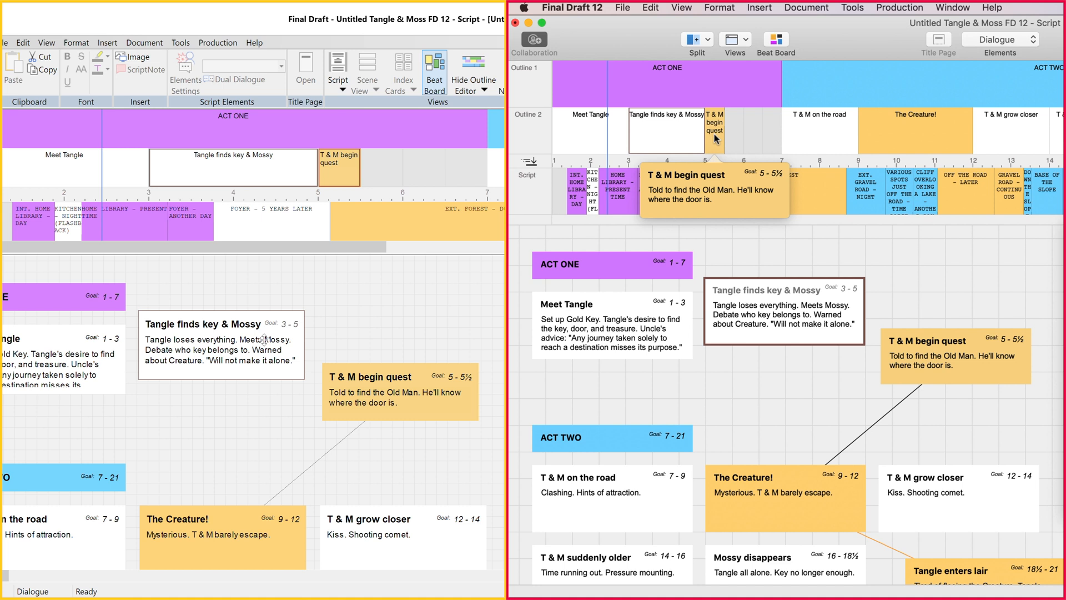
drag(317, 168, 287, 167)
drag(233, 168, 433, 168)
mouse_move(714, 135)
mouse_down()
mouse_move(640, 135)
mouse_move(710, 137)
mouse_up()
drag(350, 168, 330, 168)
drag(721, 136, 711, 137)
- Color the "Tangle finds key & Mossy" outline beat orange and delete "Will not make it alone." from its body
right_click(757, 133)
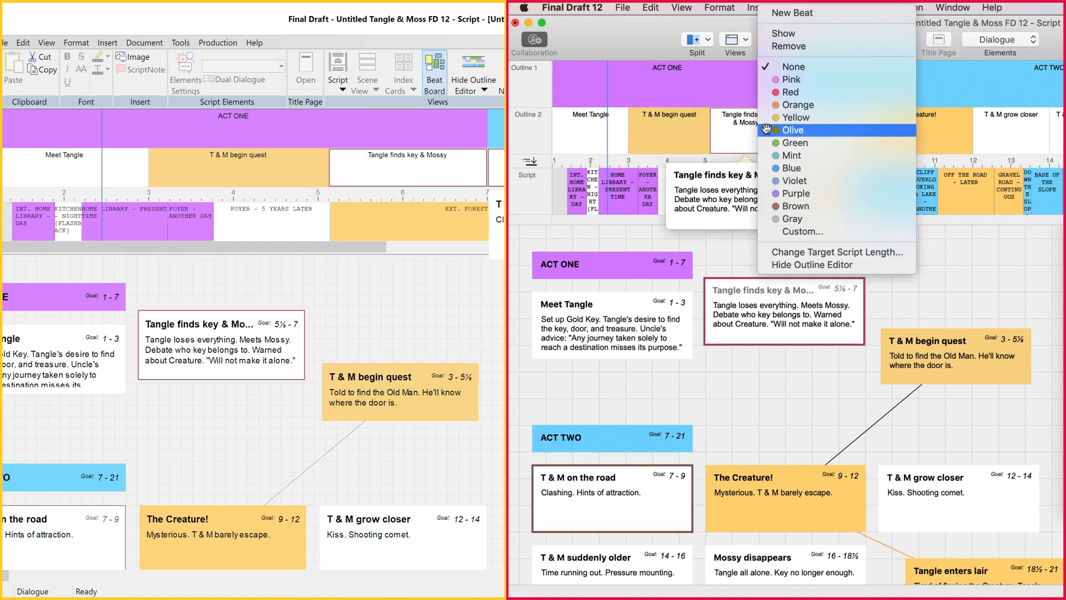
click(766, 106)
key(BackSpace)
key(BackSpace)
key(BackSpace)
key(BackSpace)
key(BackSpace)
key(BackSpace)
key(BackSpace)
key(BackSpace)
key(BackSpace)
key(BackSpace)
key(BackSpace)
key(BackSpace)
key(BackSpace)
key(BackSpace)
key(BackSpace)
key(BackSpace)
key(BackSpace)
key(BackSpace)
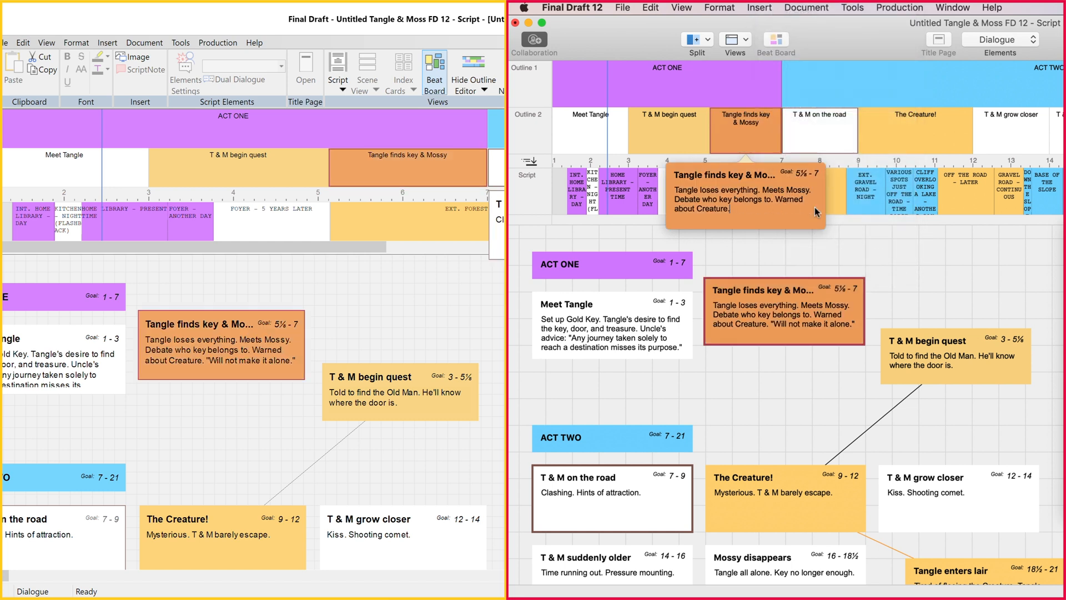
click(746, 140)
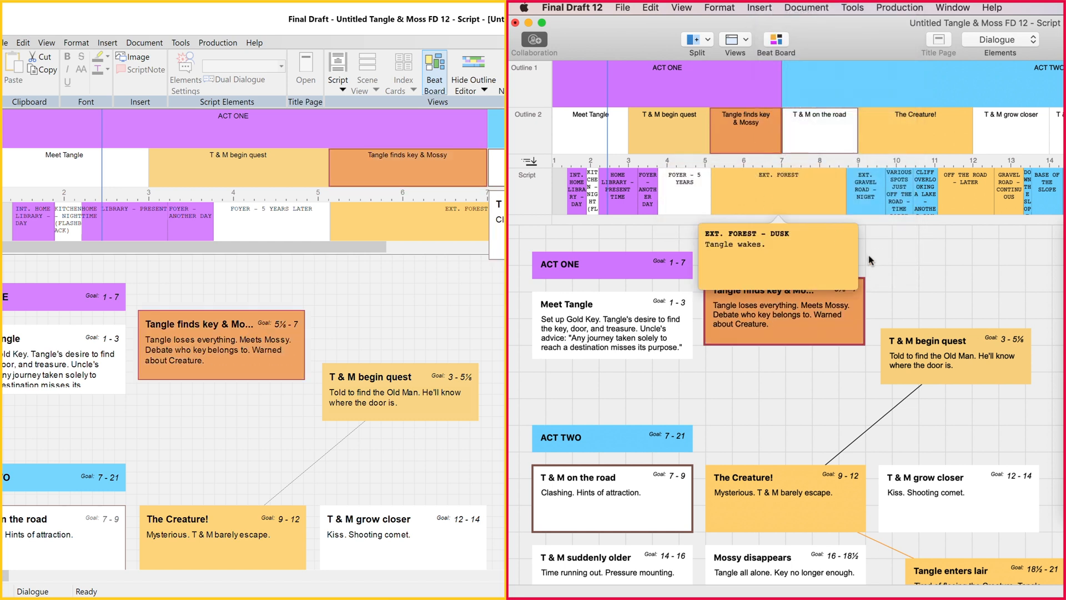
click(873, 384)
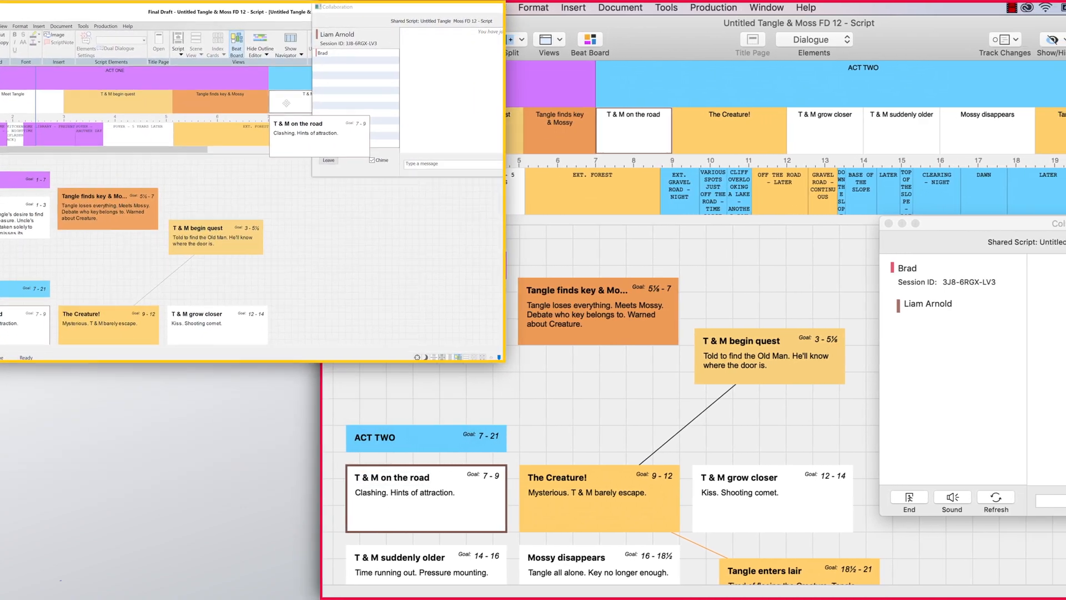
- Switch the shared script to Page View and go to the EXT. FOREST - DUSK scene through the outline
click(559, 45)
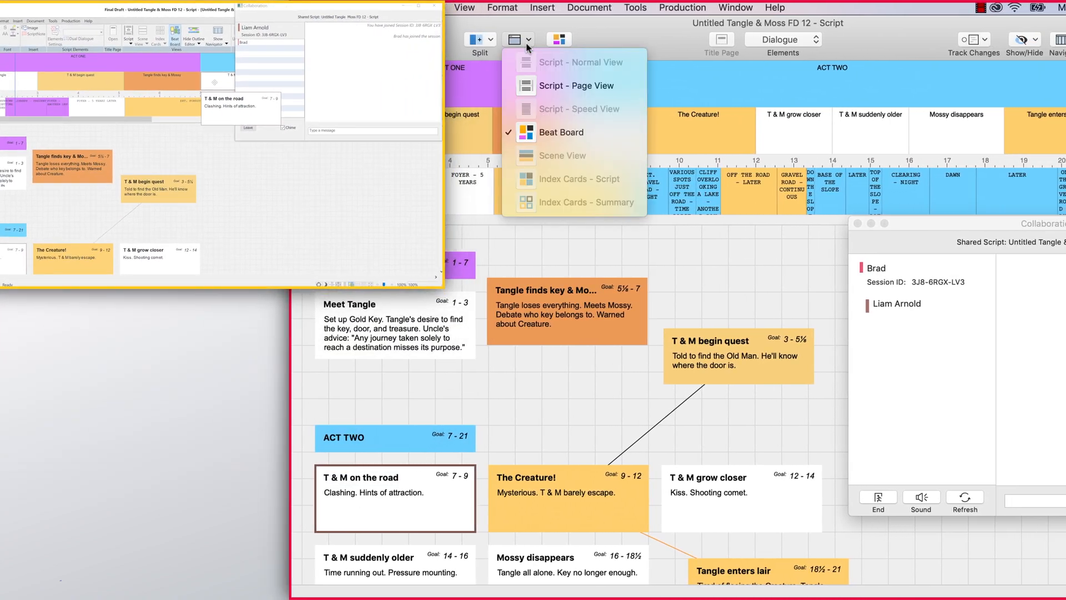
click(581, 85)
scroll(578, 331, down, 10)
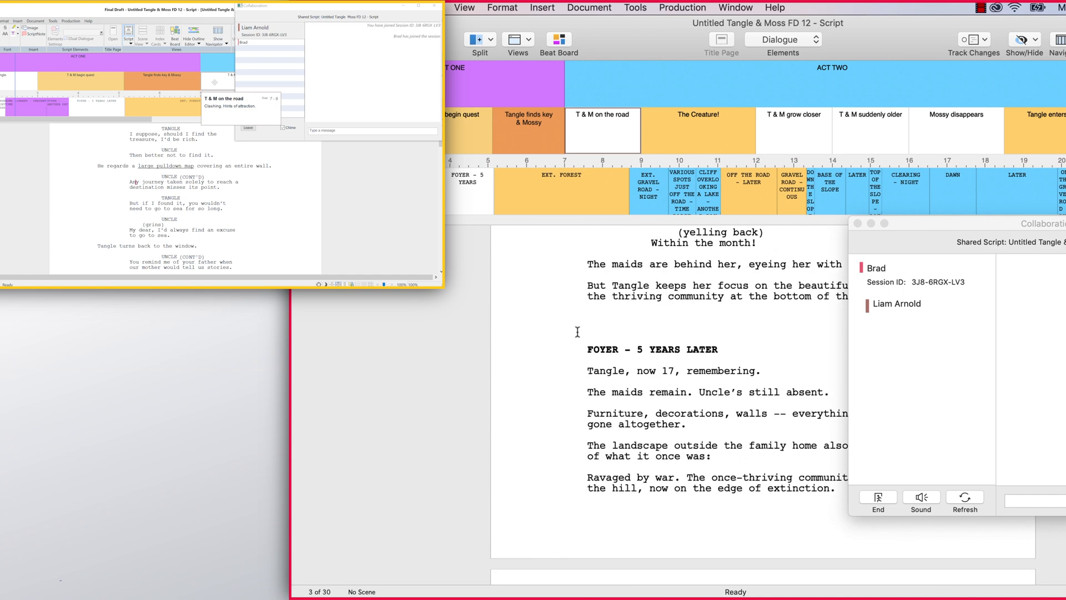
scroll(578, 331, up, 10)
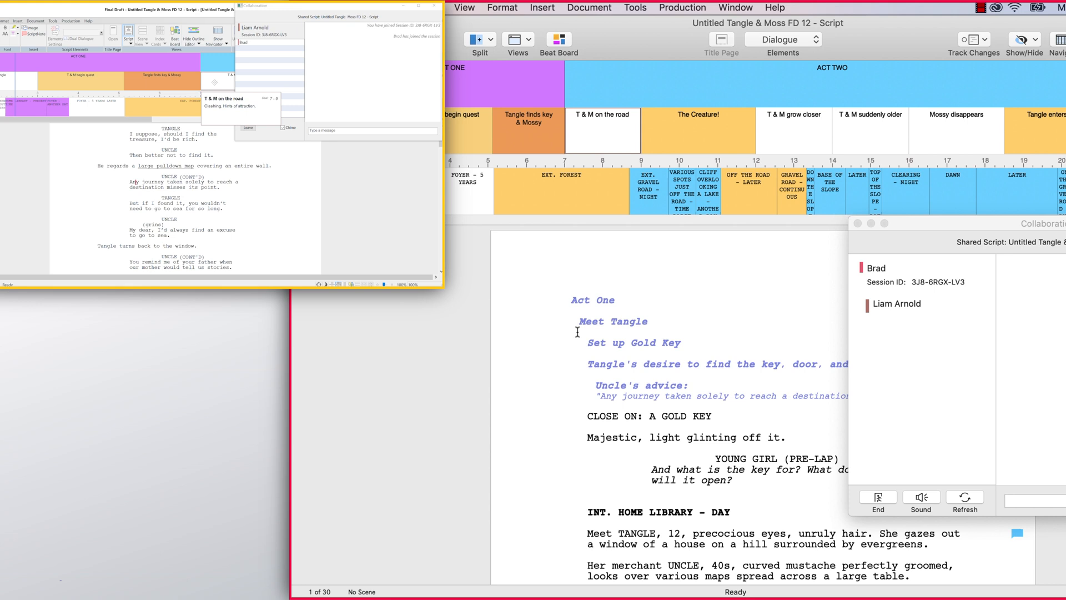
click(557, 195)
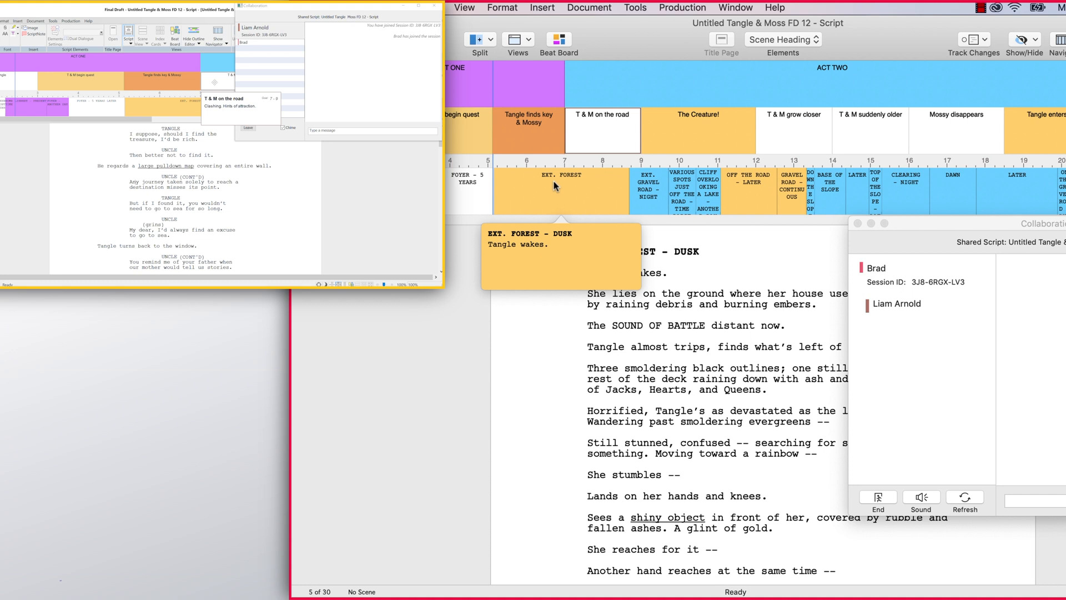
- Hide the outline elements in the script, and show them again
click(465, 8)
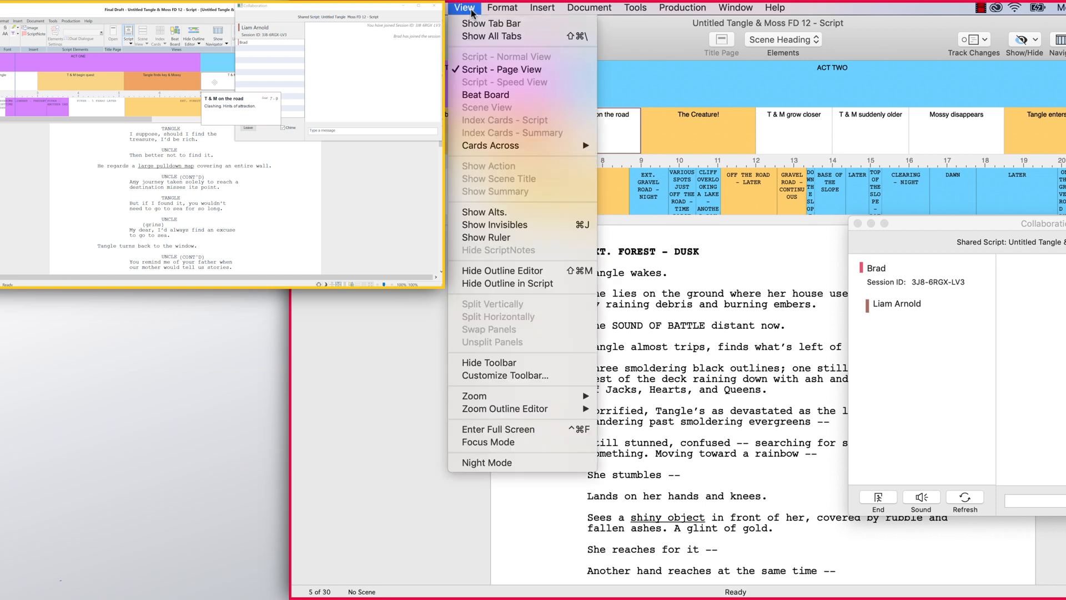
click(574, 284)
click(474, 10)
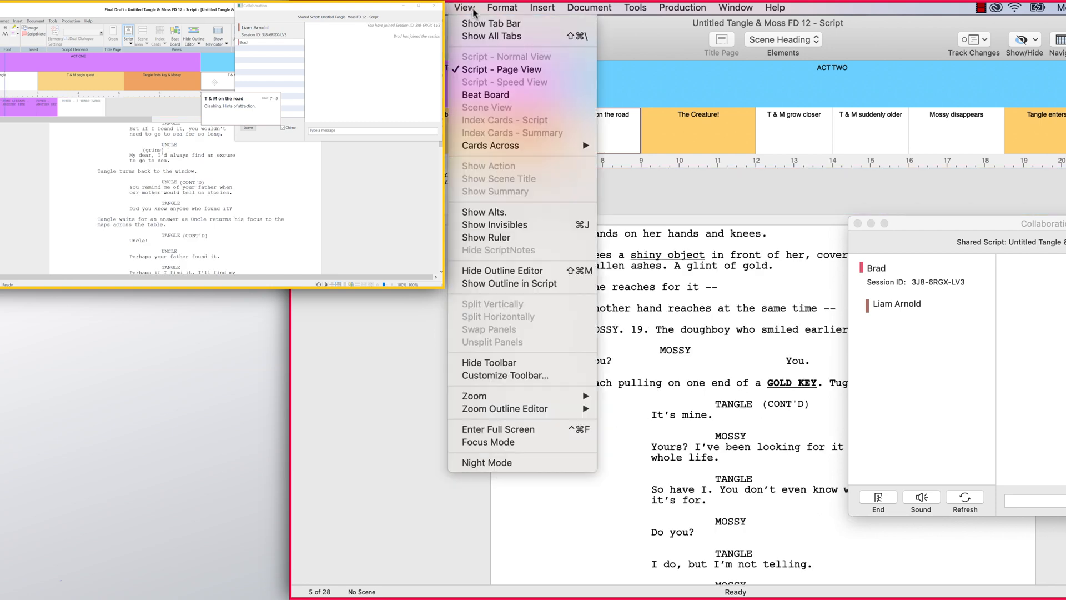
click(571, 285)
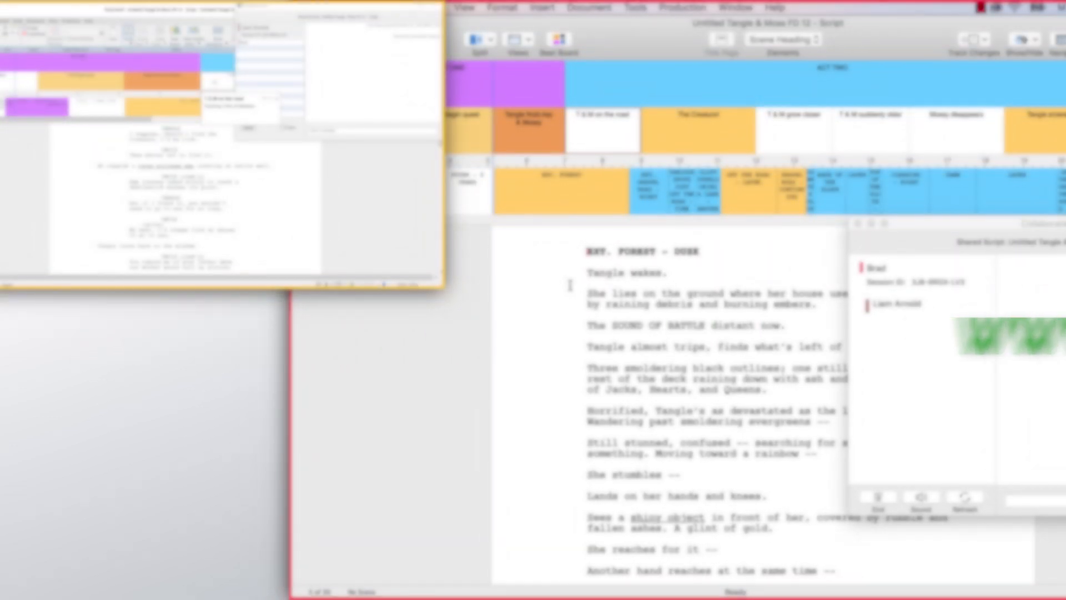
- End the collaboration session from the host computer and confirm ending it
click(890, 495)
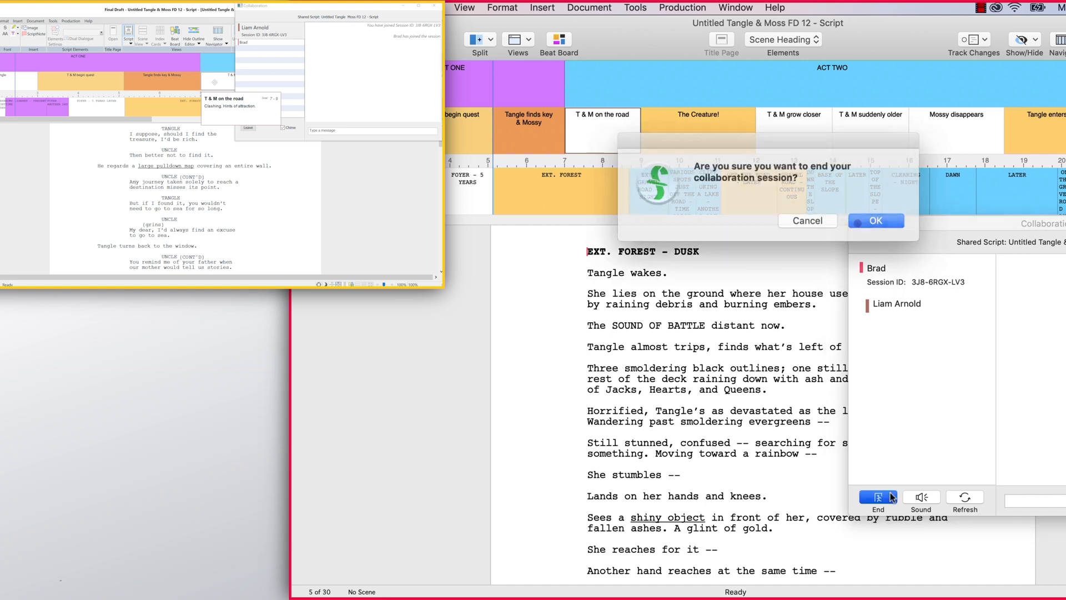
click(888, 220)
click(403, 8)
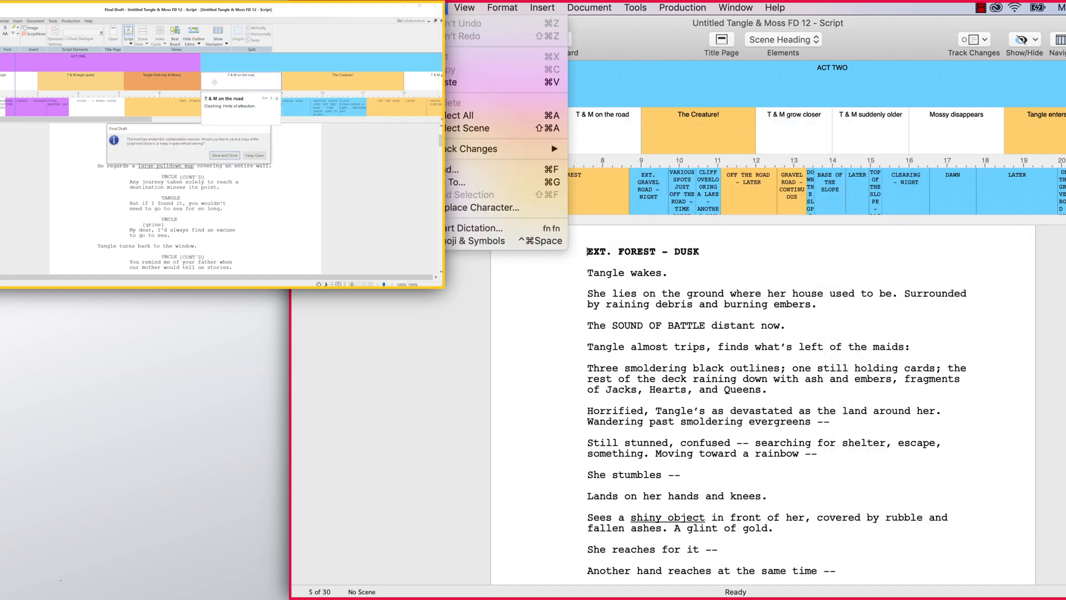
click(417, 108)
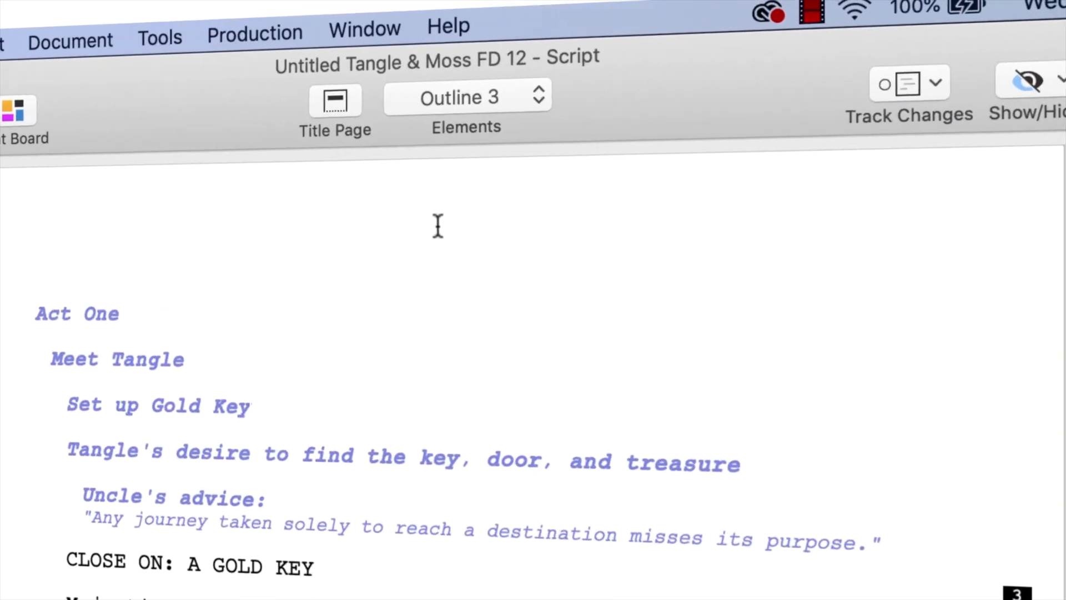
- Choose to submit feedback about the program and open the list of help resources
click(559, 2)
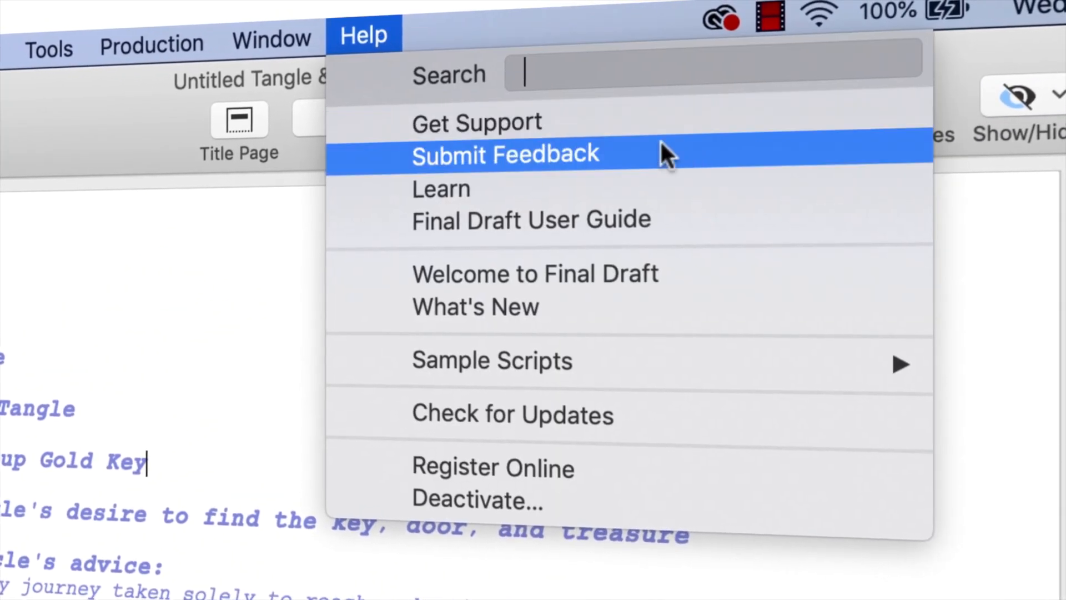
click(715, 149)
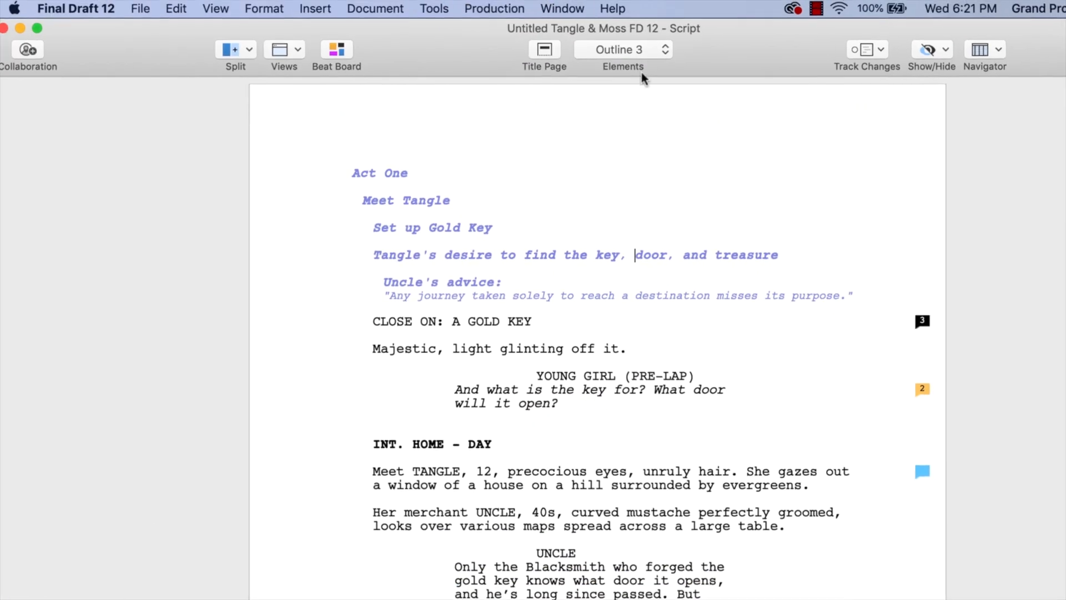
click(613, 8)
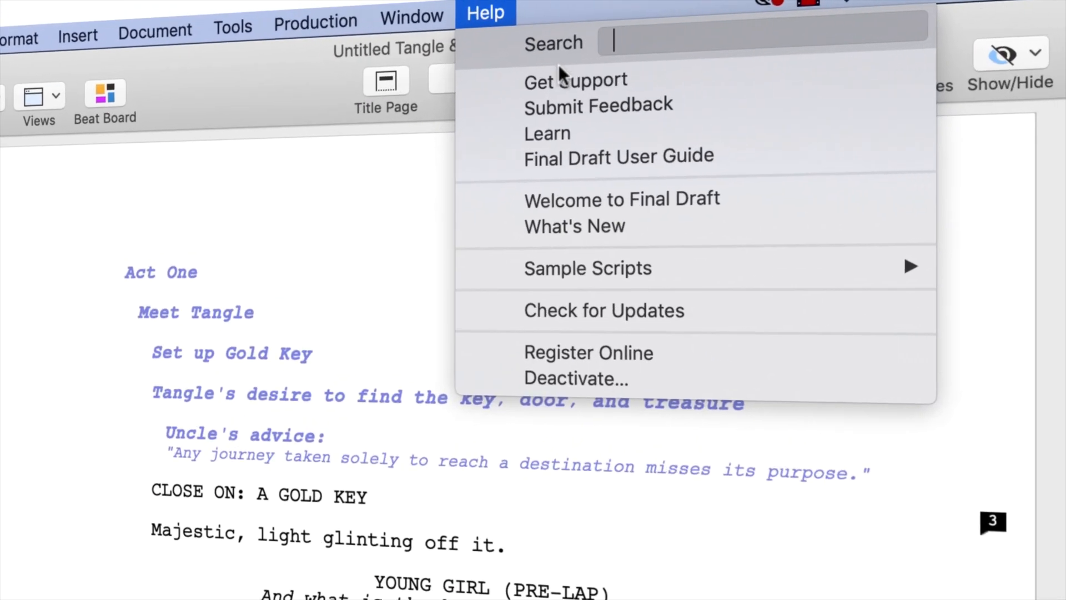